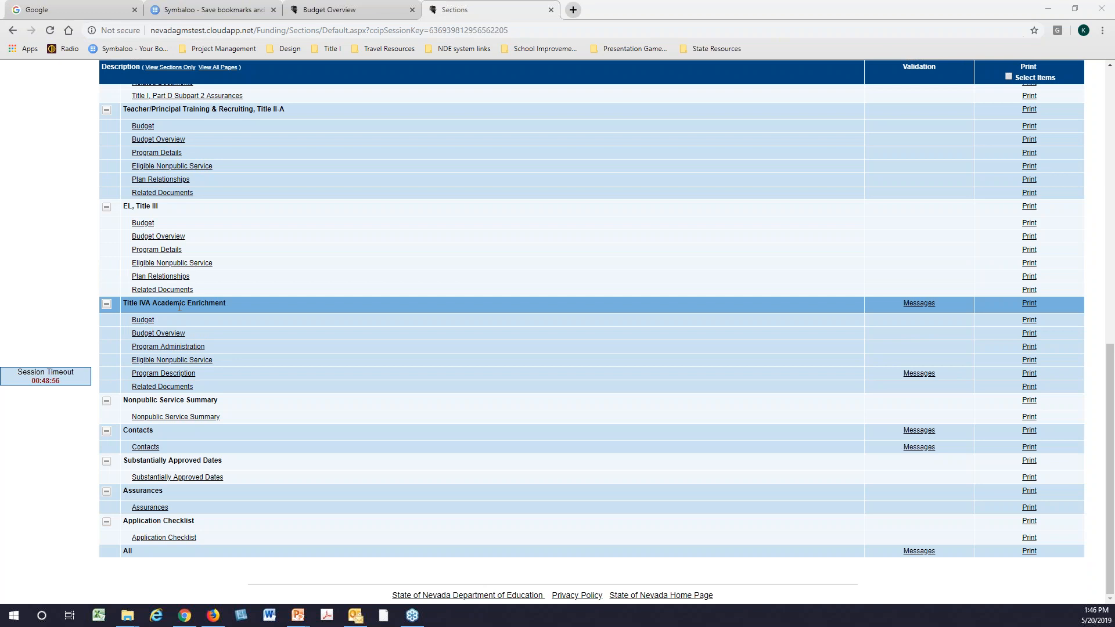
Step: Open the Budget page for Title IVA Academic Enrichment and look through its object code list
left_click(146, 329)
left_click(147, 329)
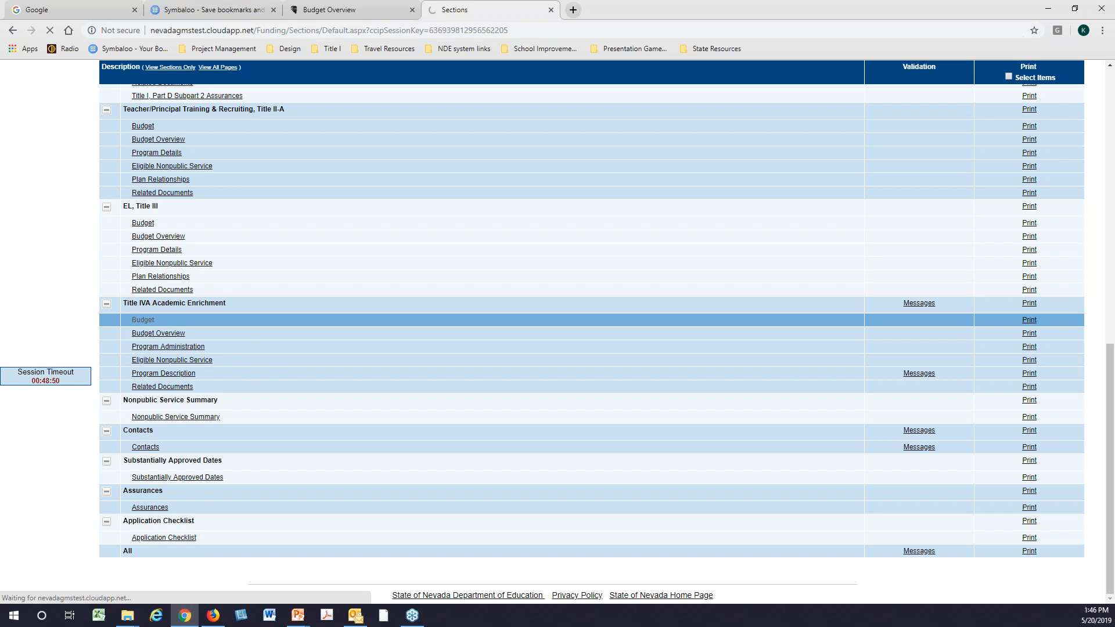
scroll(456, 254, "down", 1)
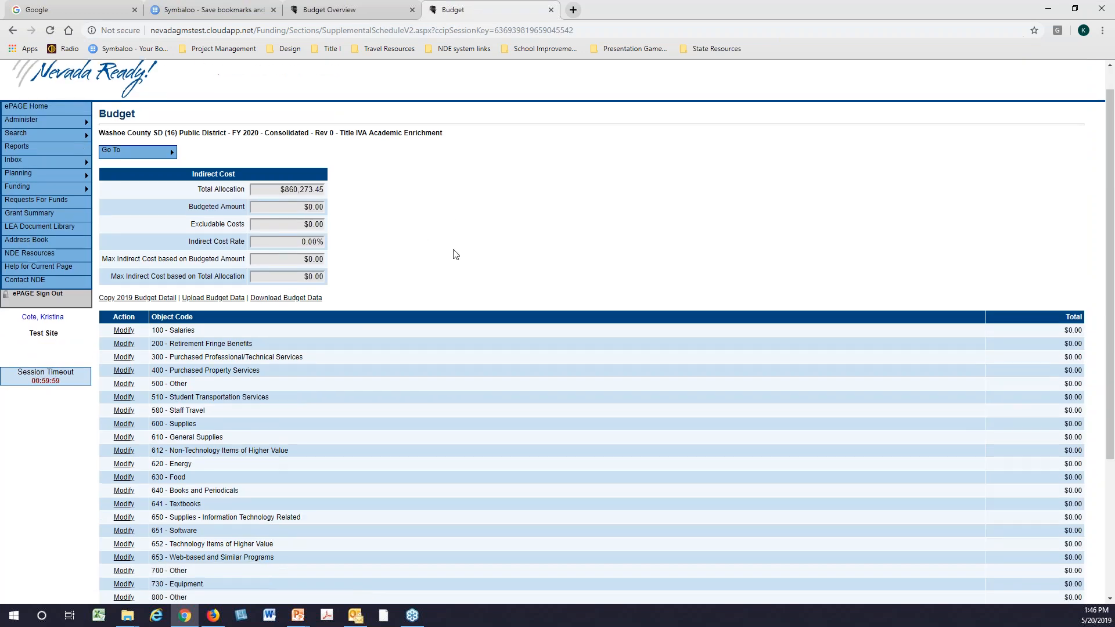
scroll(455, 254, "down", 1)
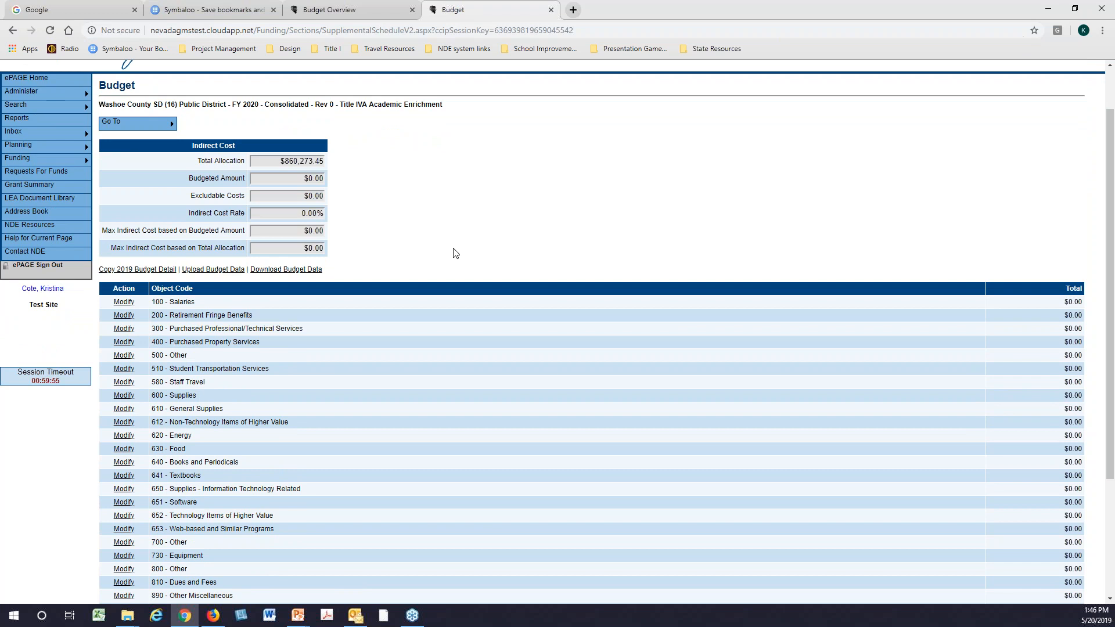
scroll(455, 253, "down", 2)
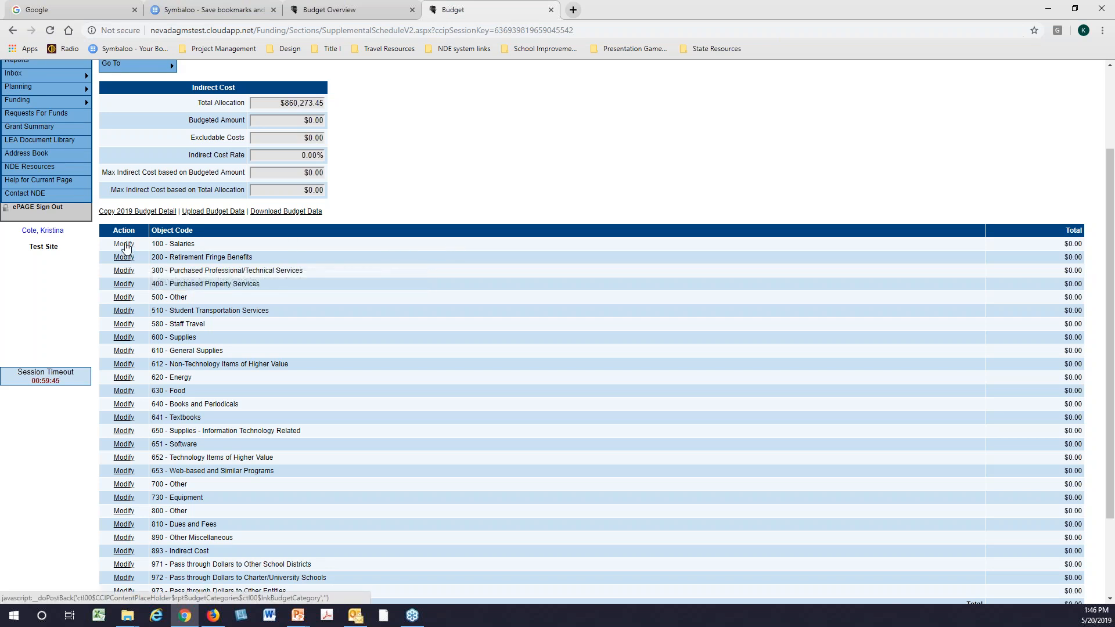
Step: Start a new budget detail under 100 - Salaries, tag its expense area as Safe and Healthy Students, and discard it
left_click(124, 244)
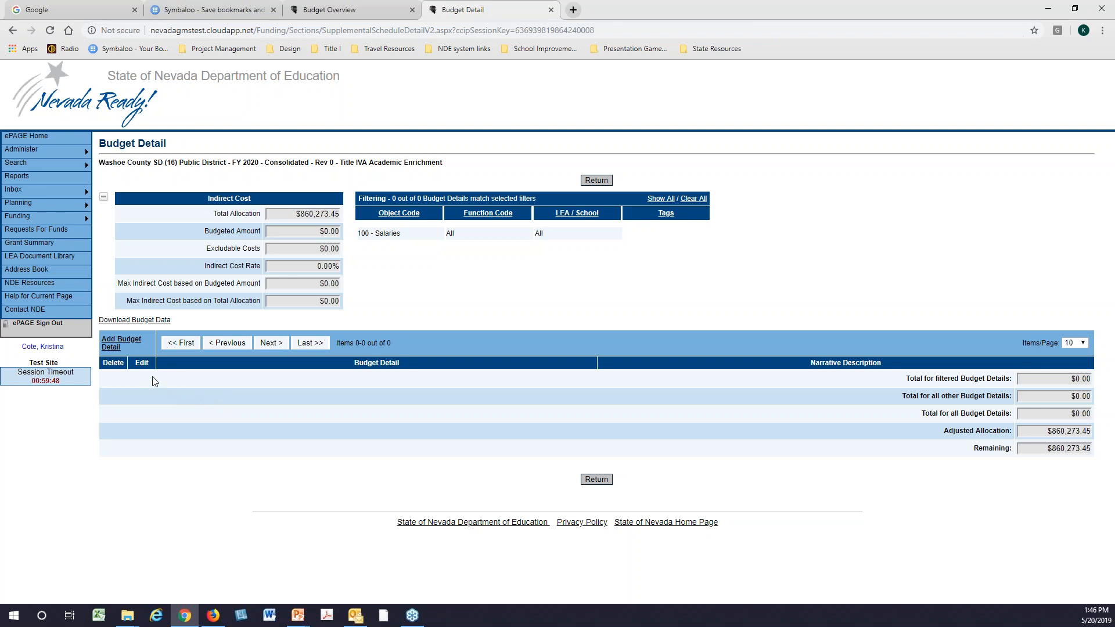
left_click(115, 343)
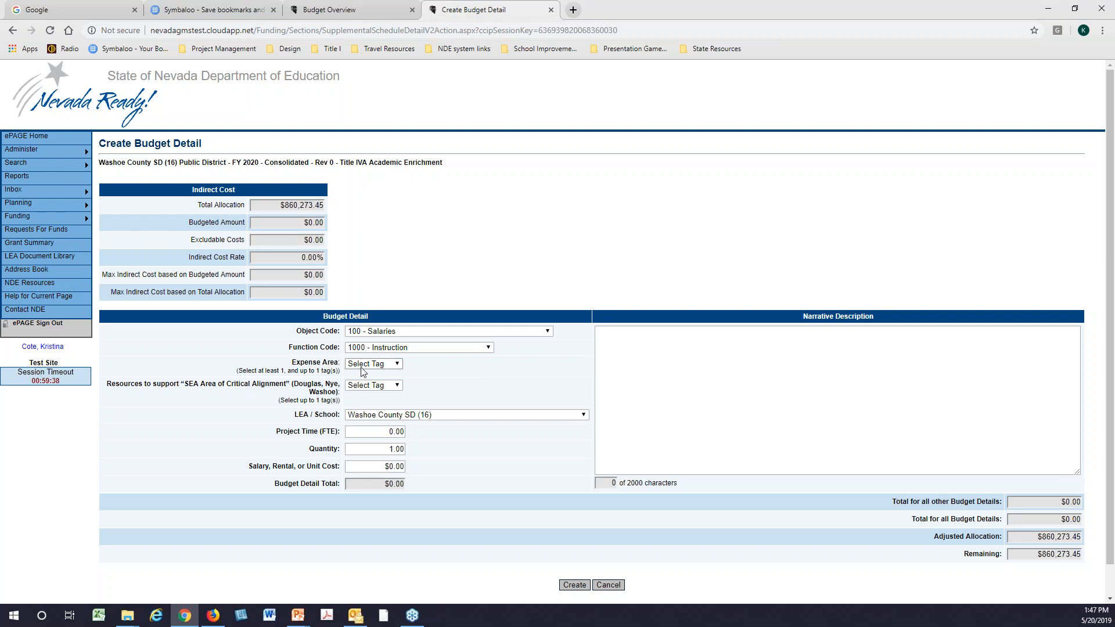
left_click(399, 366)
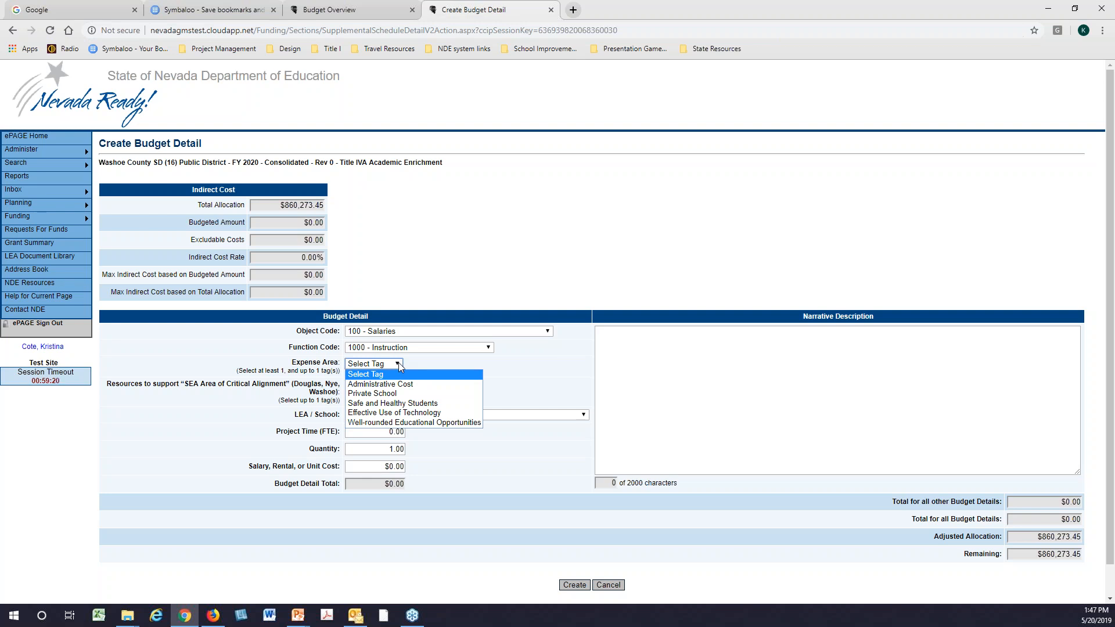
left_click(399, 404)
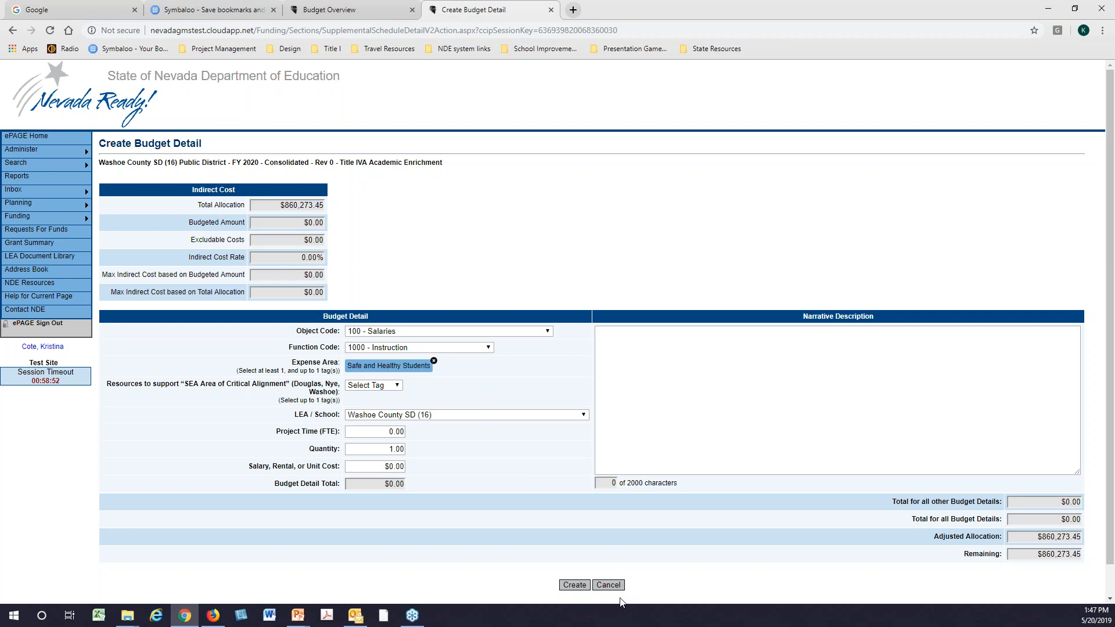
left_click(609, 586)
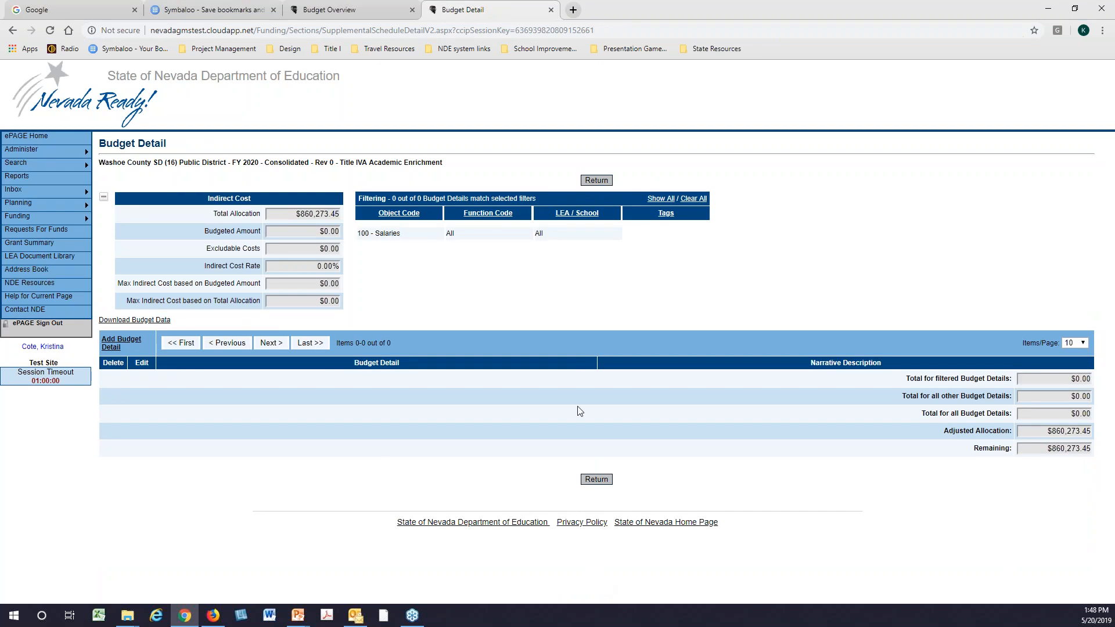
Step: Leave the Salaries budget details and return to the Sections page of the FY 2020 Consolidated application
left_click(604, 184)
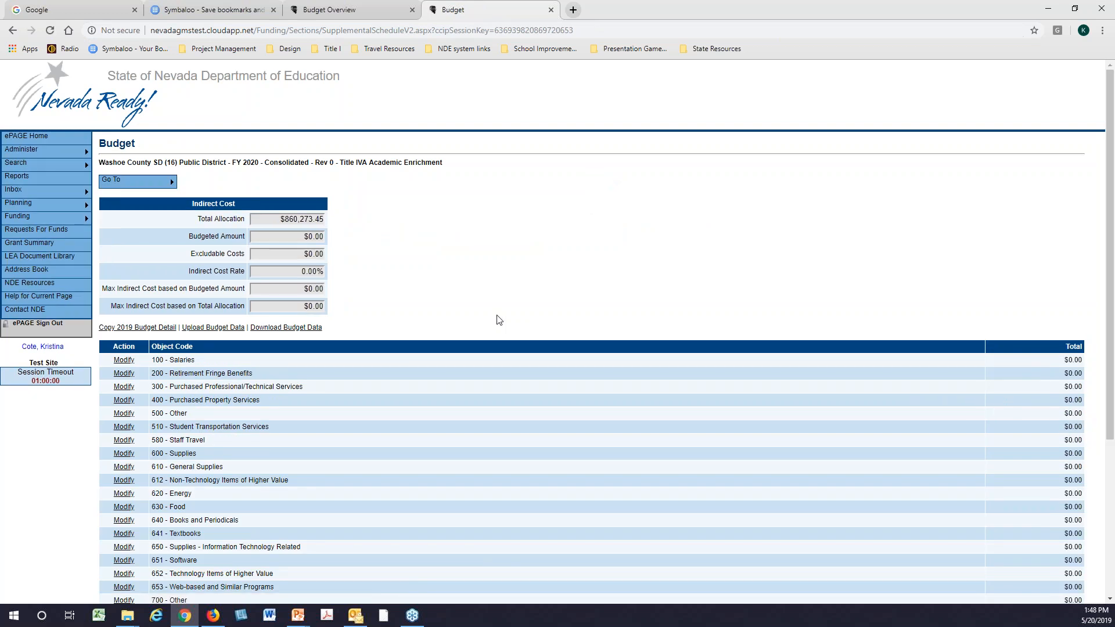
left_click(169, 179)
left_click(205, 222)
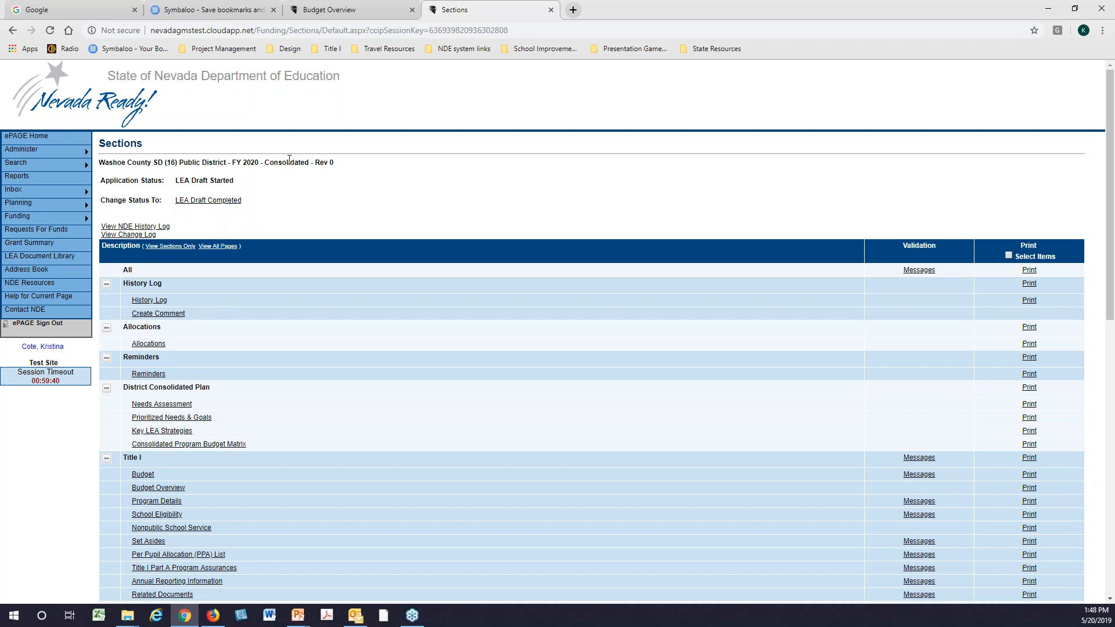
Step: Examine the FY 2019 Title I Budget Overview, comparing object codes with function code columns
left_click(314, 11)
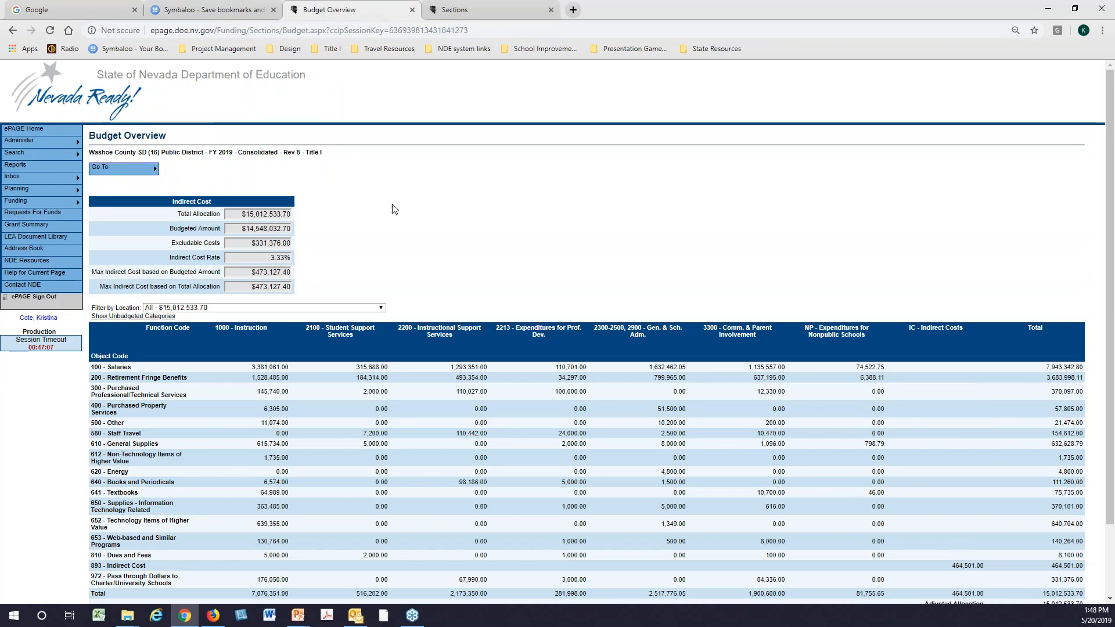
scroll(394, 209, "down", 1)
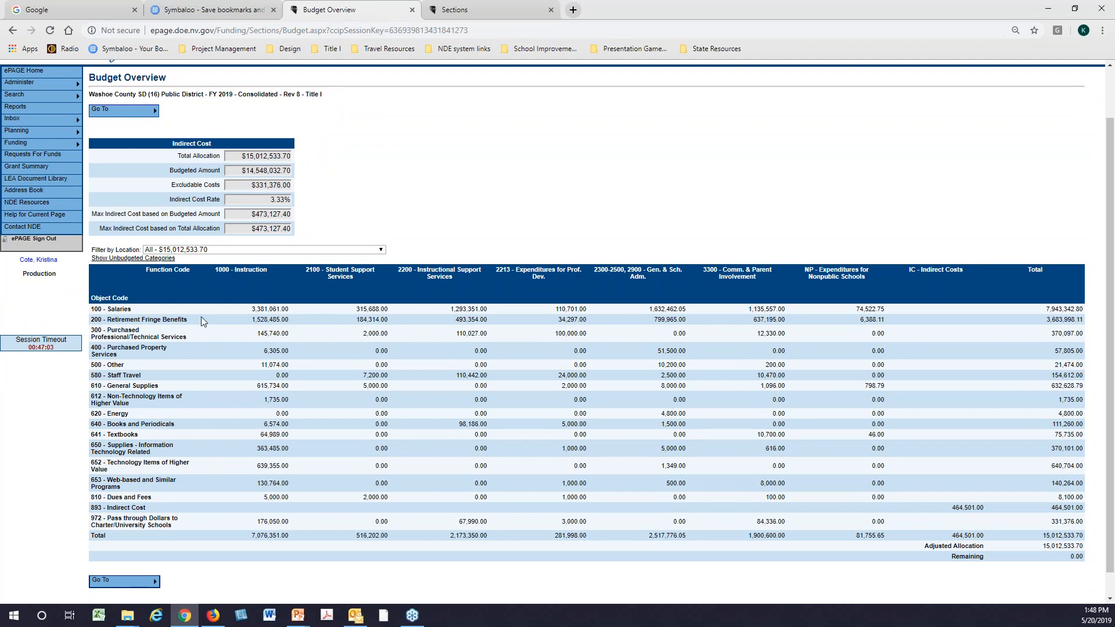
mouse_move(117, 309)
mouse_move(979, 272)
scroll(585, 186, "up", 1)
Step: Go to the FY 2019 Consolidated application's Sections page and look through its program sections
mouse_move(136, 173)
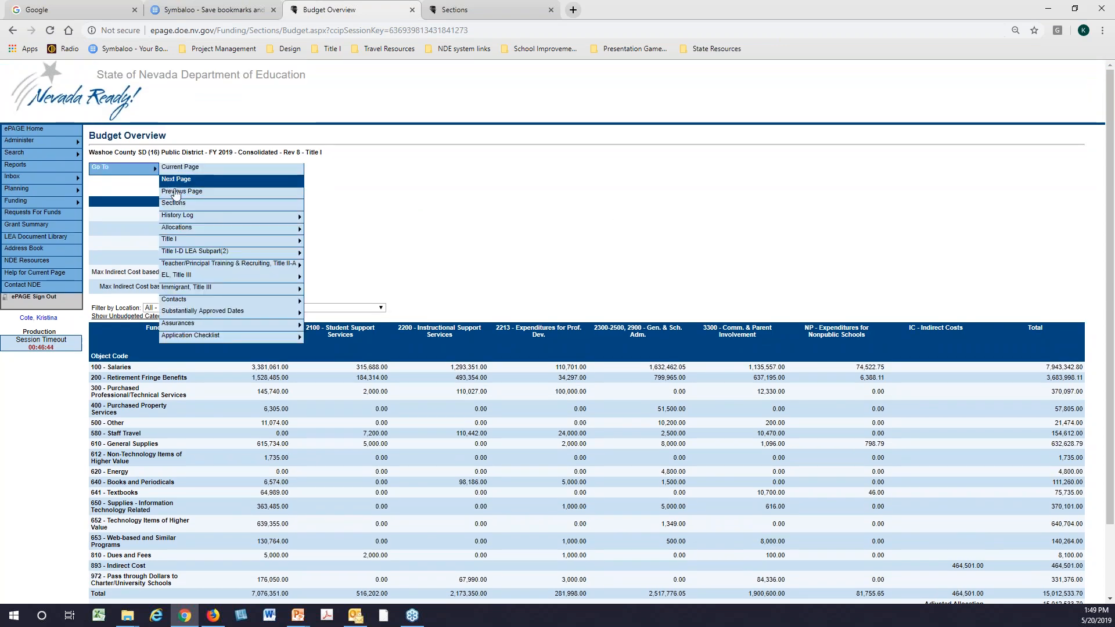
left_click(184, 205)
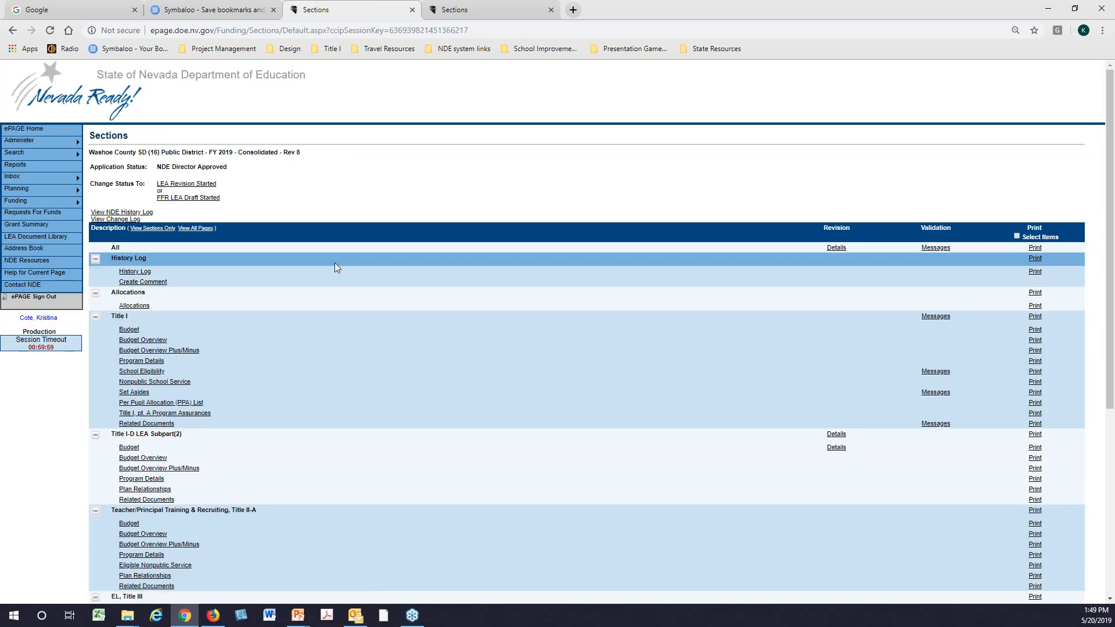
scroll(335, 266, "down", 5)
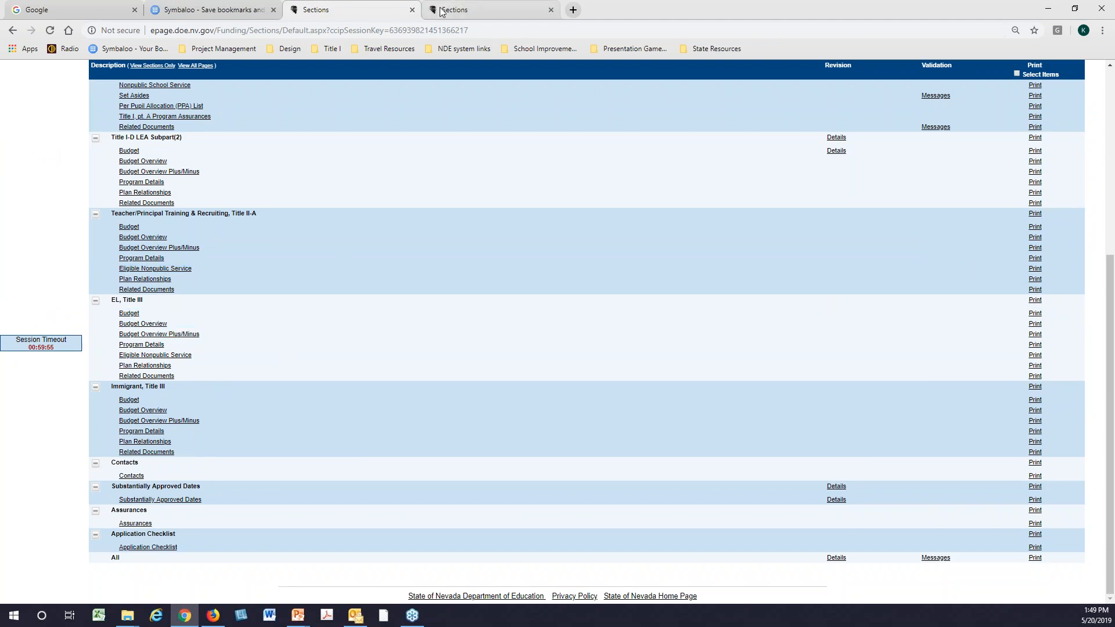
Step: Switch back to the FY 2020 application and review the Program Administration page under Title IVA Academic Enrichment
left_click(465, 10)
scroll(314, 357, "down", 5)
scroll(318, 356, "down", 4)
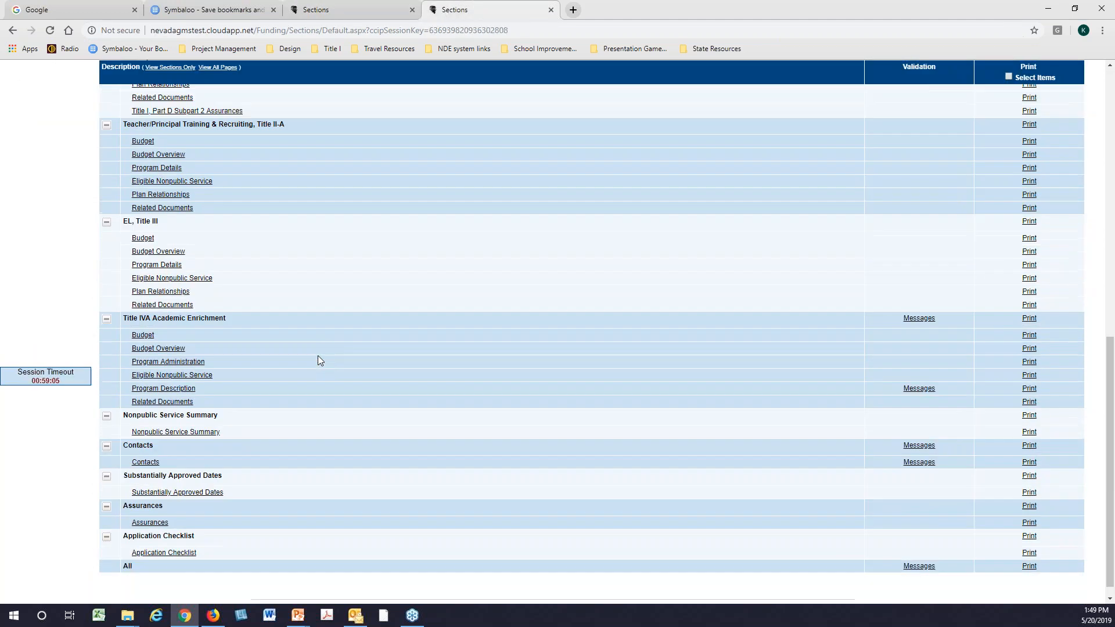
left_click(200, 362)
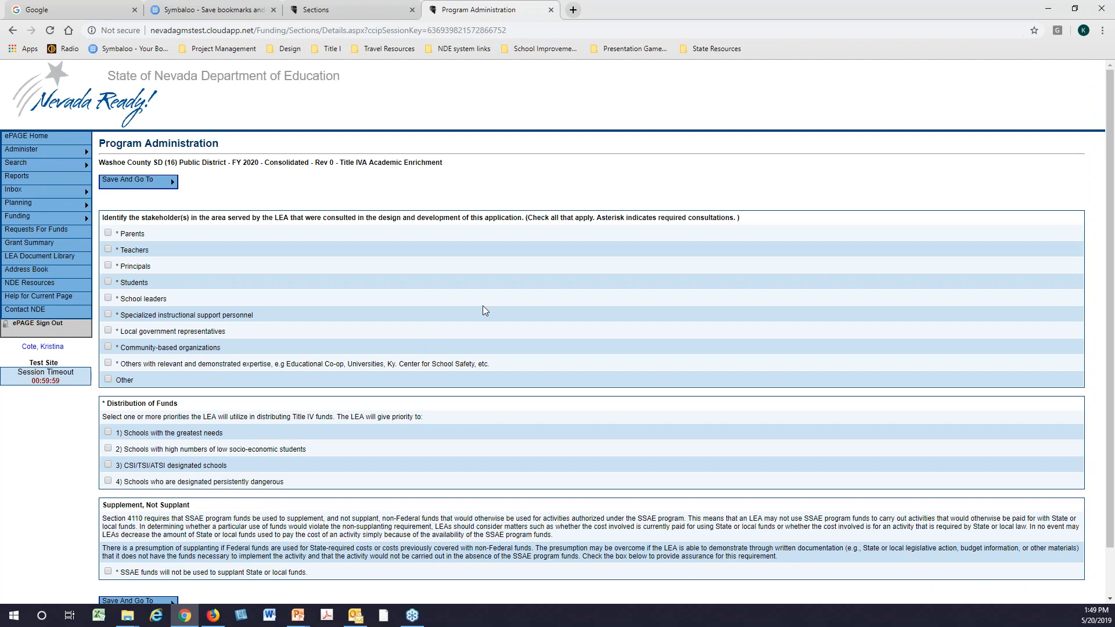
scroll(482, 305, "down", 1)
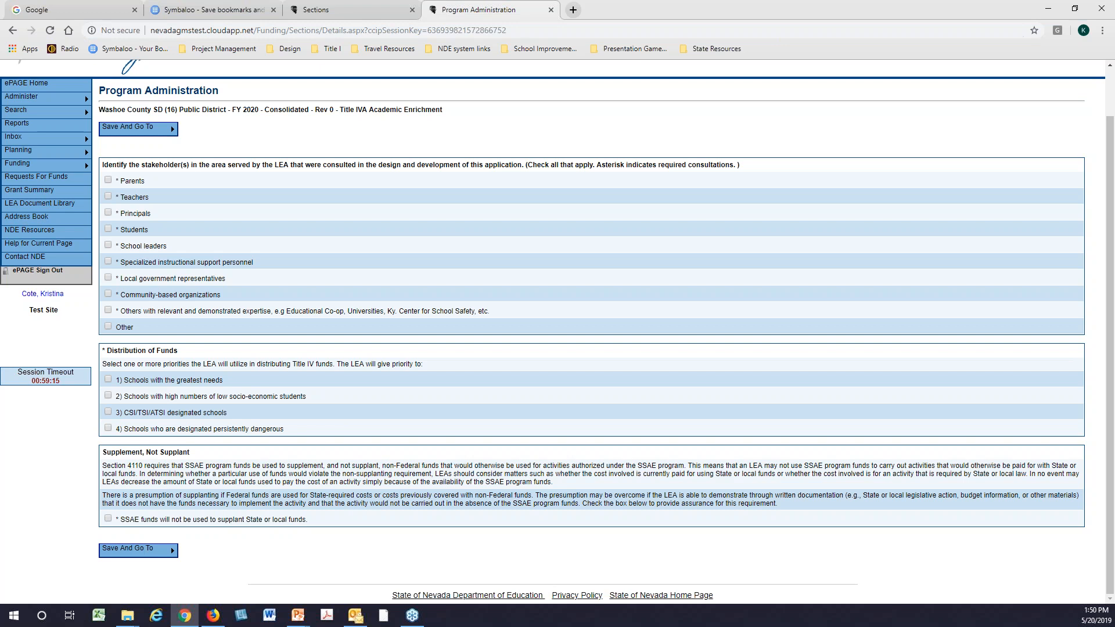
Step: Return to the Sections page and open Eligible Nonpublic Service under Title IVA Academic Enrichment
mouse_move(163, 129)
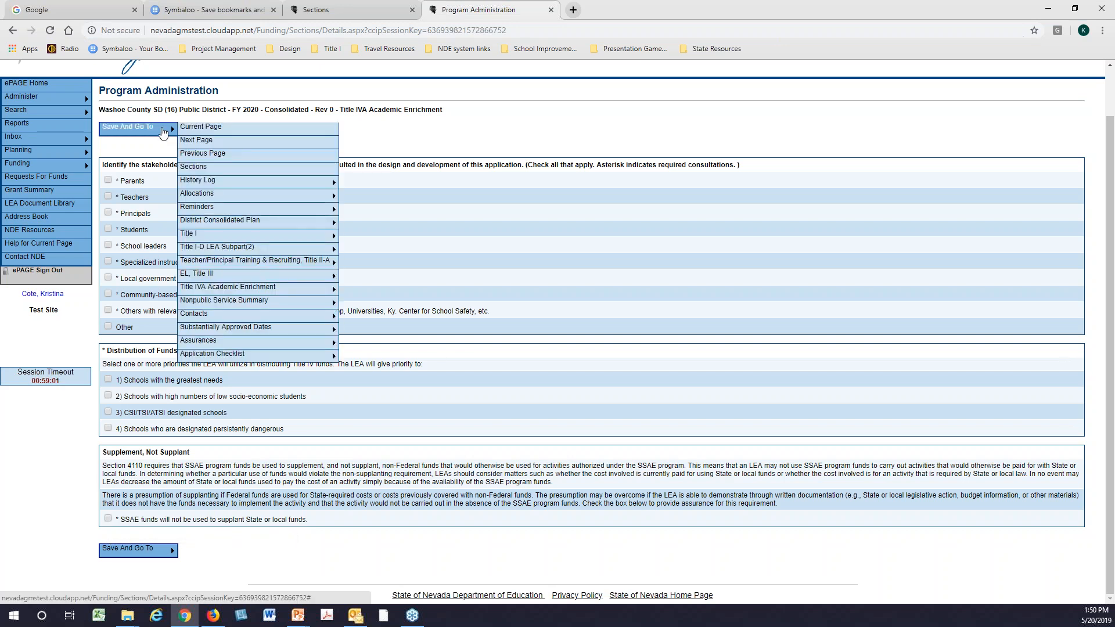
left_click(194, 168)
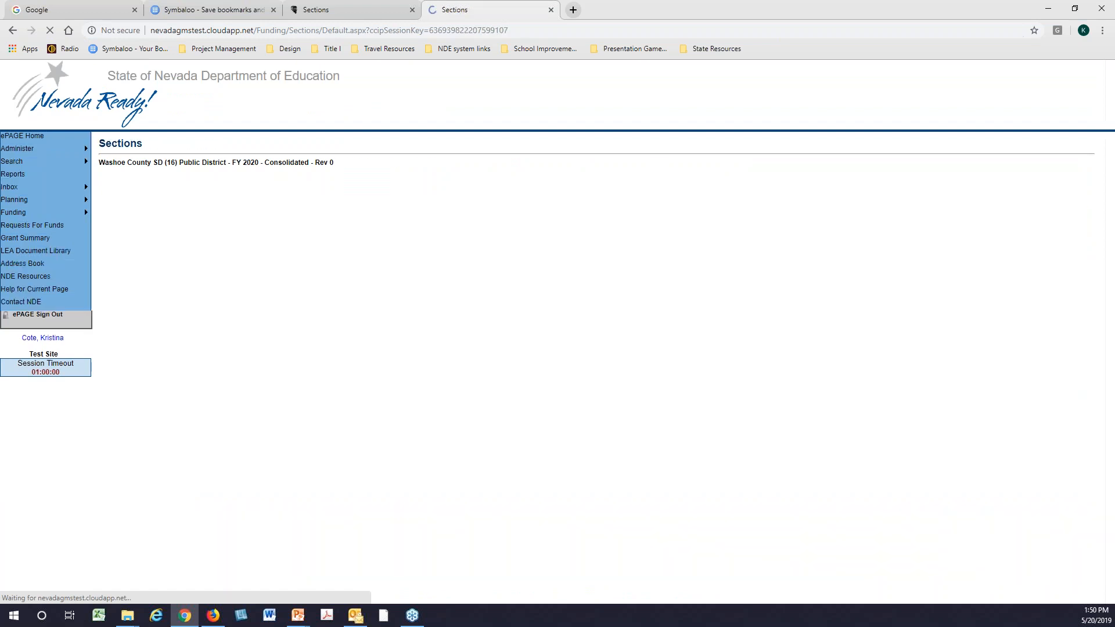
scroll(332, 298, "down", 12)
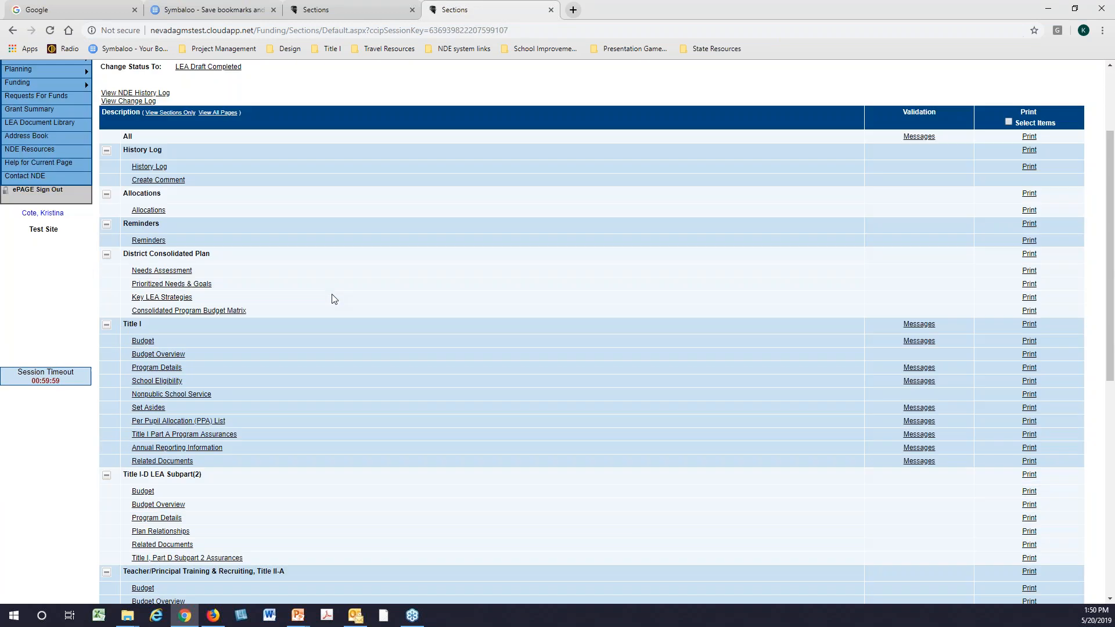
scroll(331, 298, "down", 3)
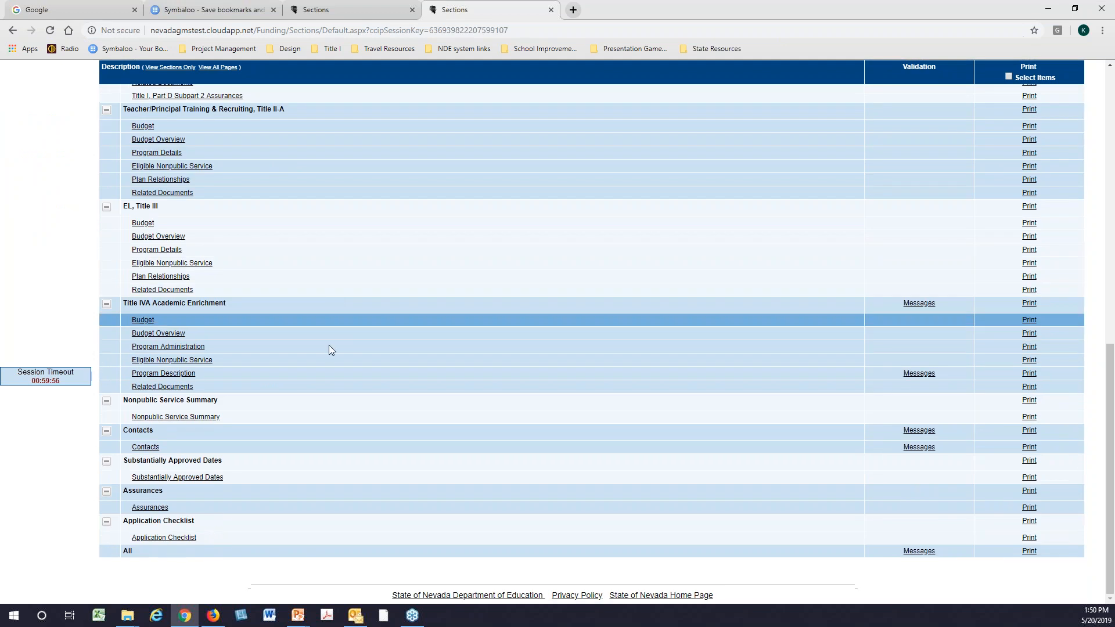
left_click(187, 362)
left_click(186, 361)
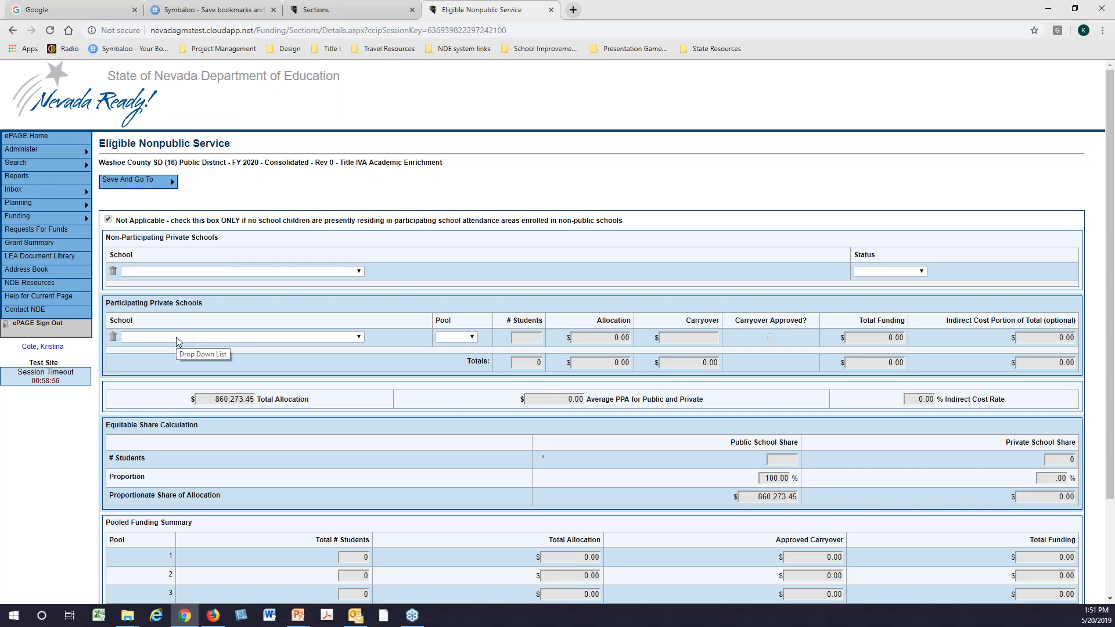
Step: Go from Eligible Nonpublic Service back to the Sections page and open the Title IVA Program Description
mouse_move(169, 189)
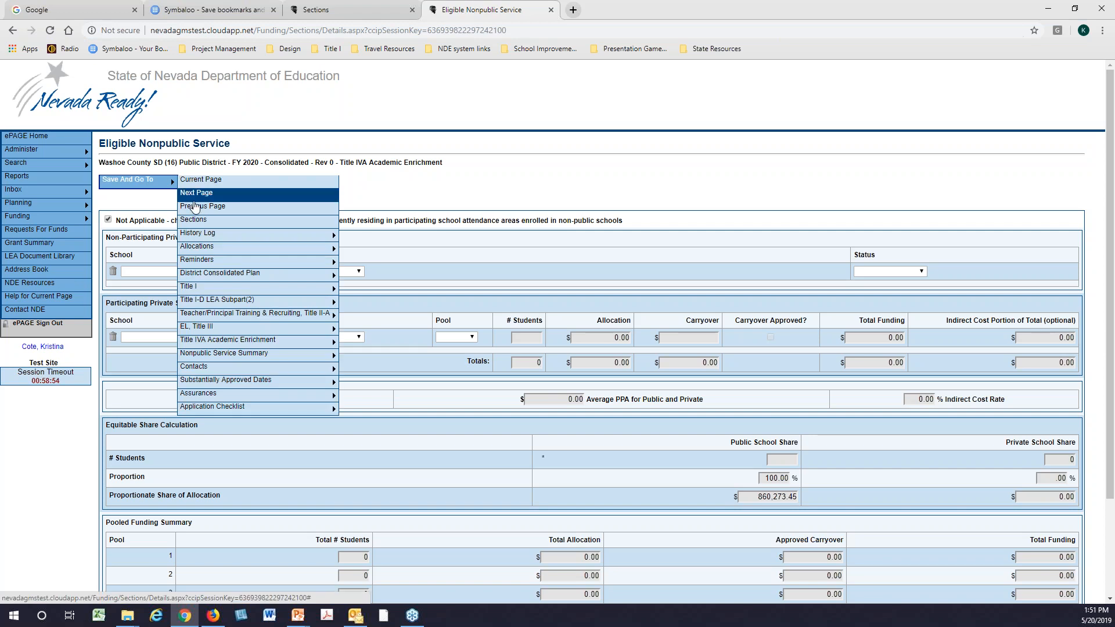
left_click(197, 220)
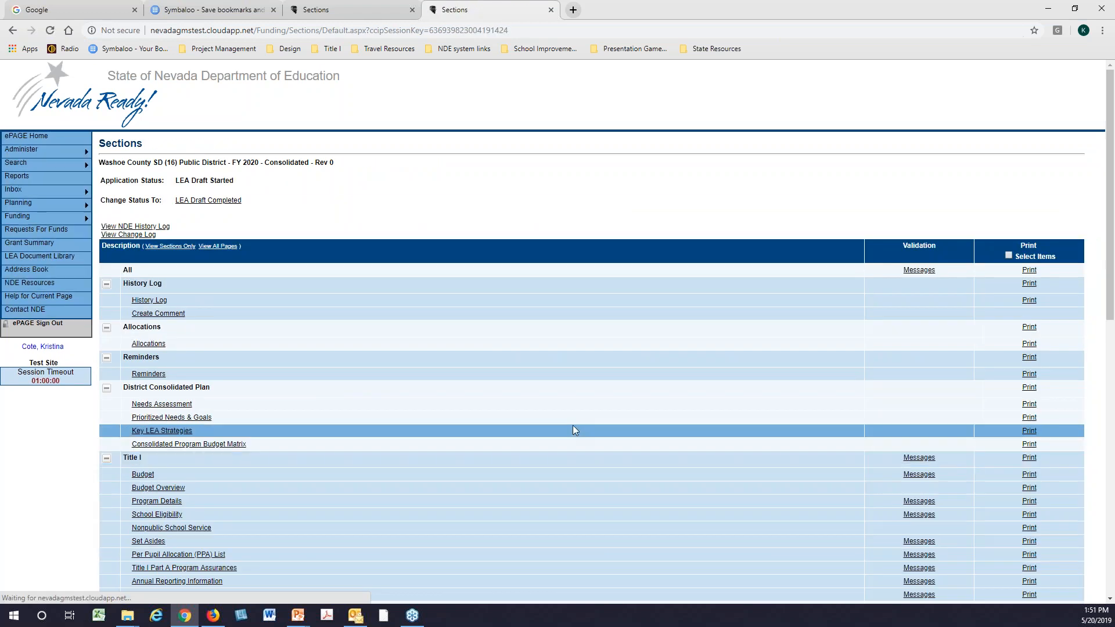
scroll(574, 430, "down", 5)
scroll(573, 429, "down", 5)
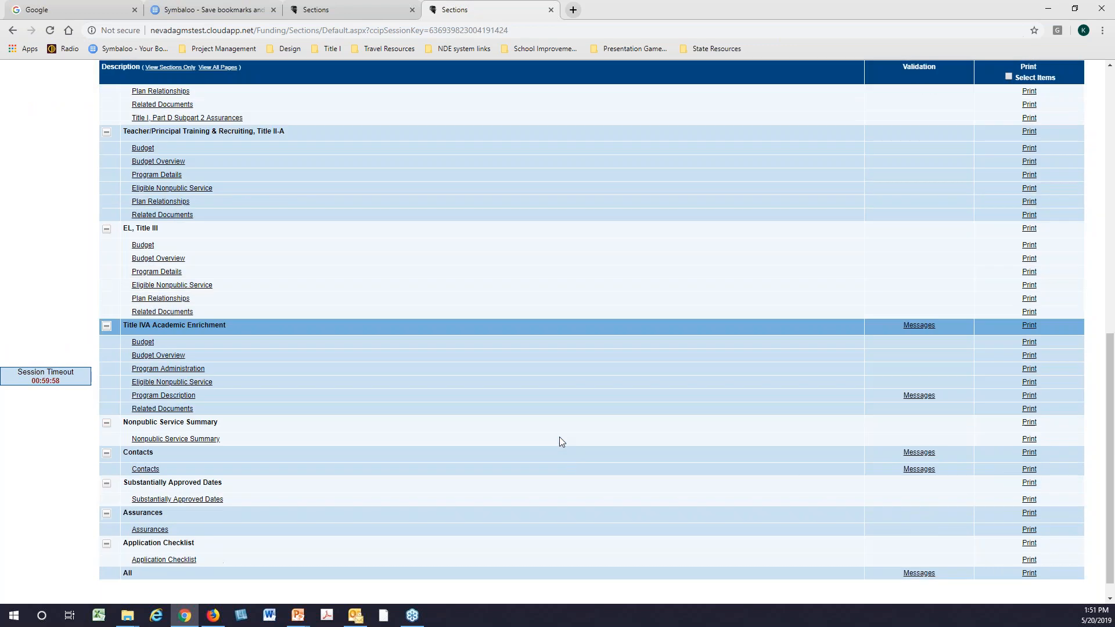
left_click(184, 393)
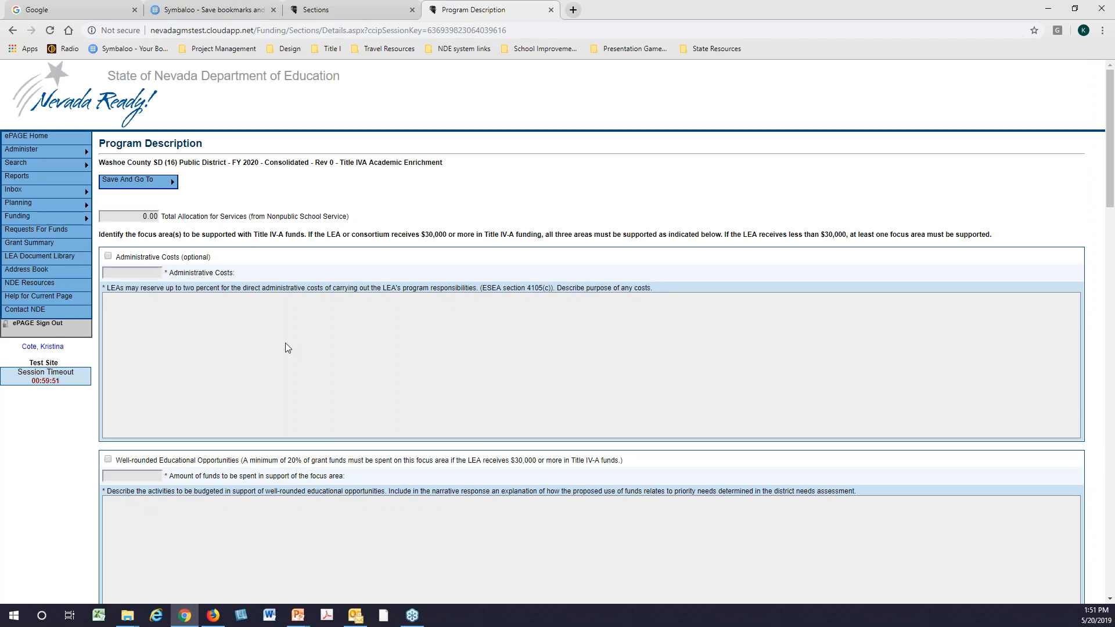
Step: Examine the Program Description's administrative costs and the three Title IV-A focus areas with their funding and narrative fields
scroll(285, 347, "down", 3)
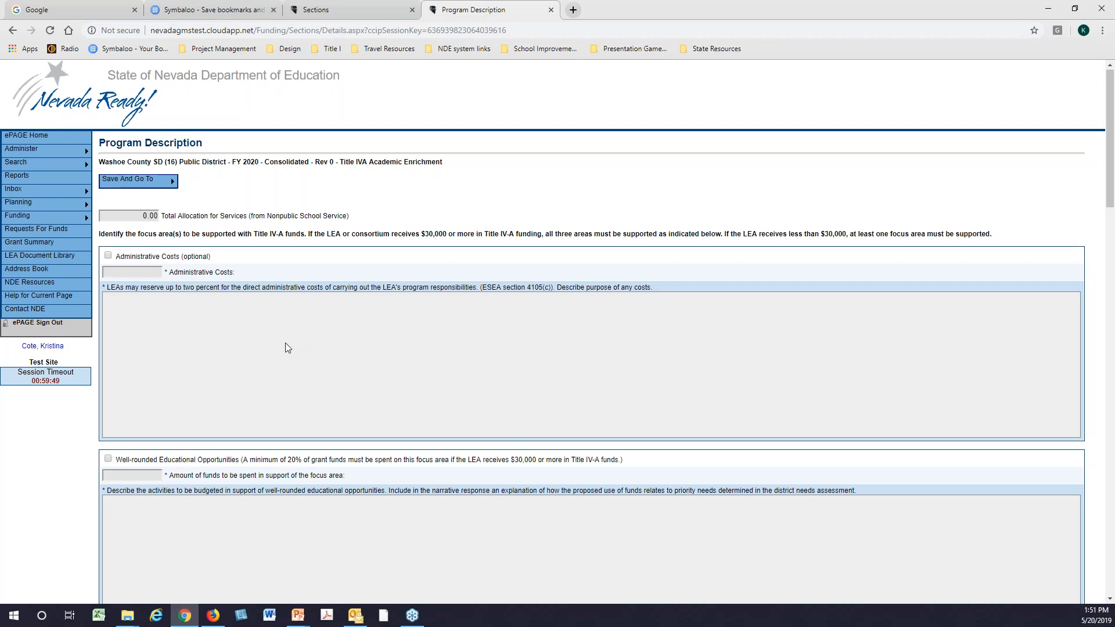
scroll(285, 347, "up", 3)
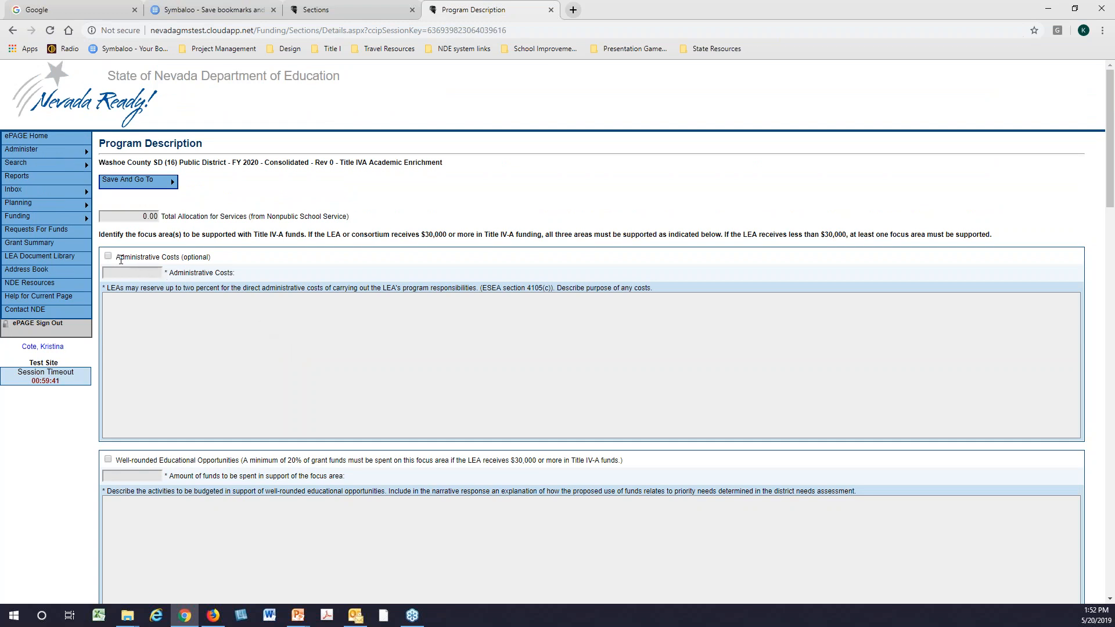
scroll(145, 453, "down", 4)
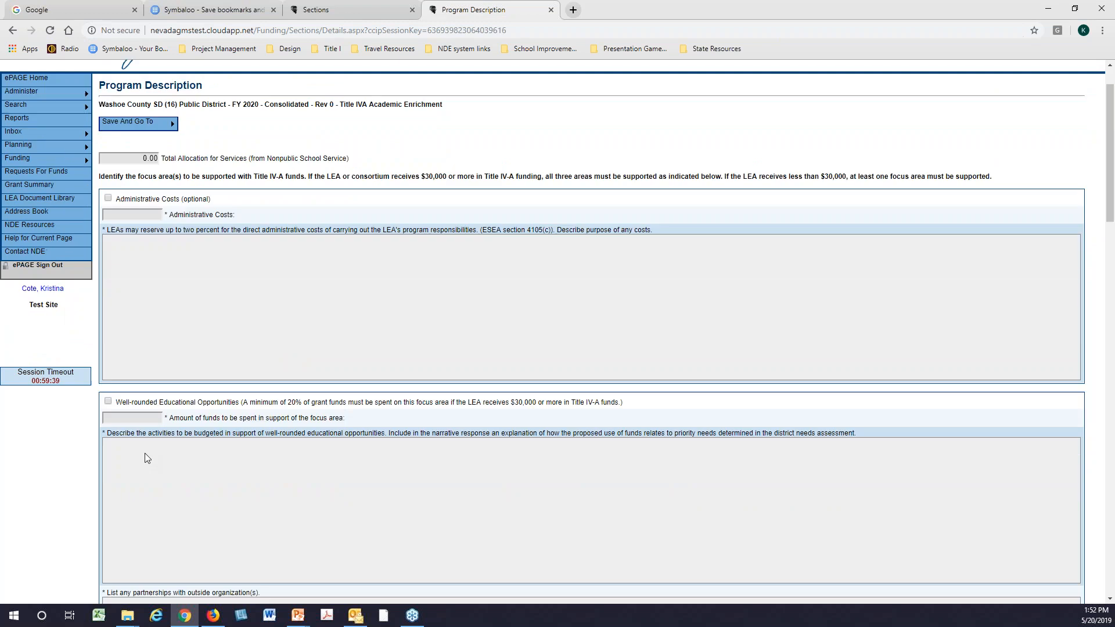
scroll(144, 453, "down", 9)
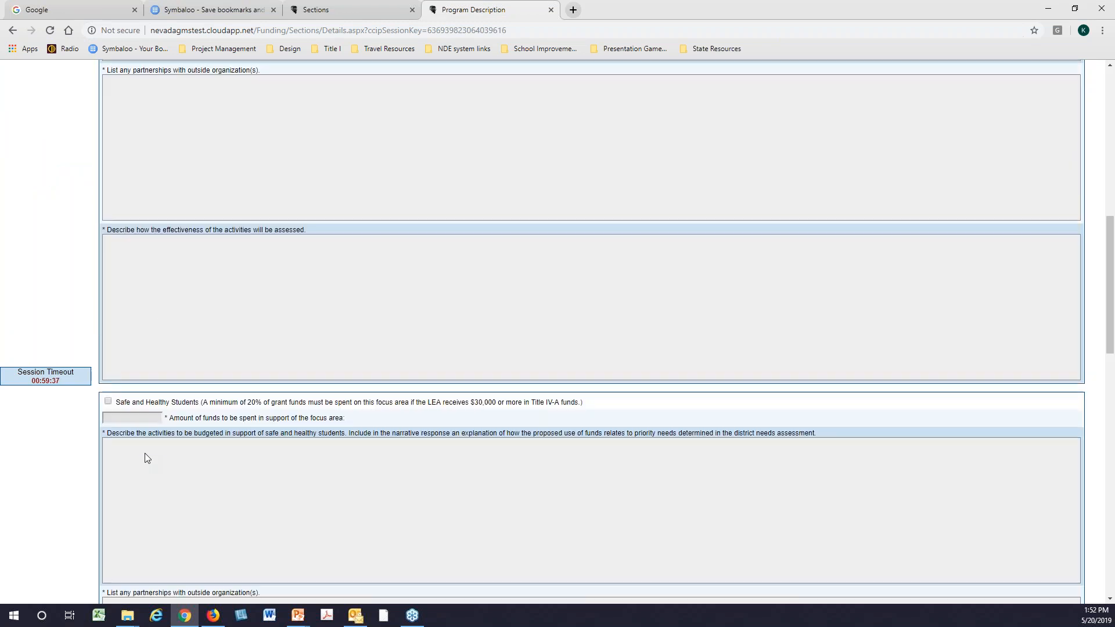
scroll(145, 453, "down", 6)
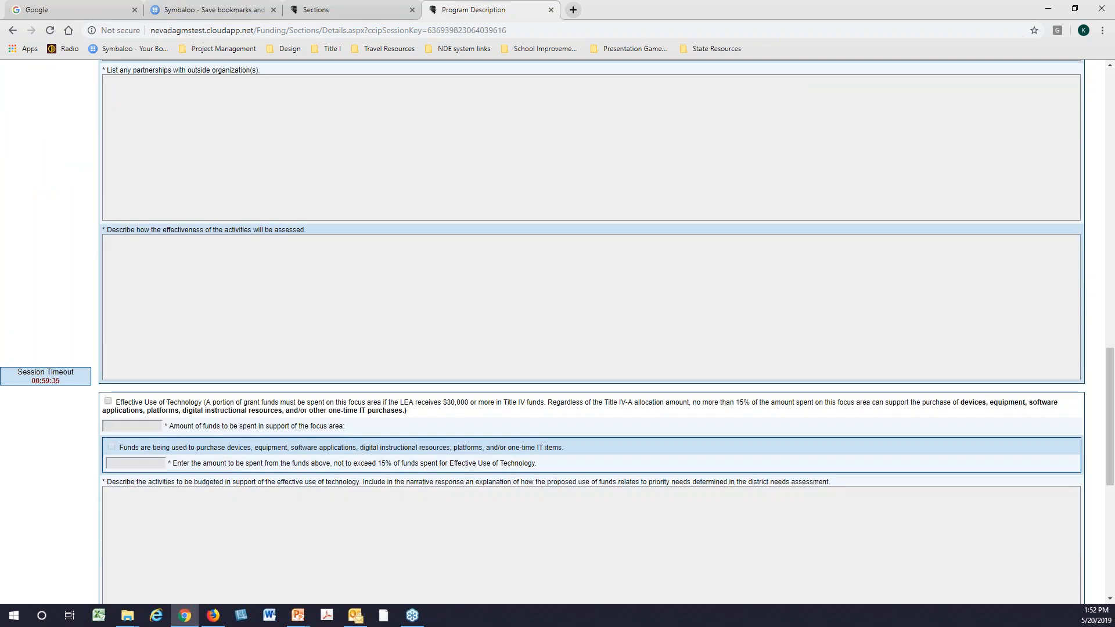
scroll(145, 453, "down", 2)
scroll(146, 453, "up", 13)
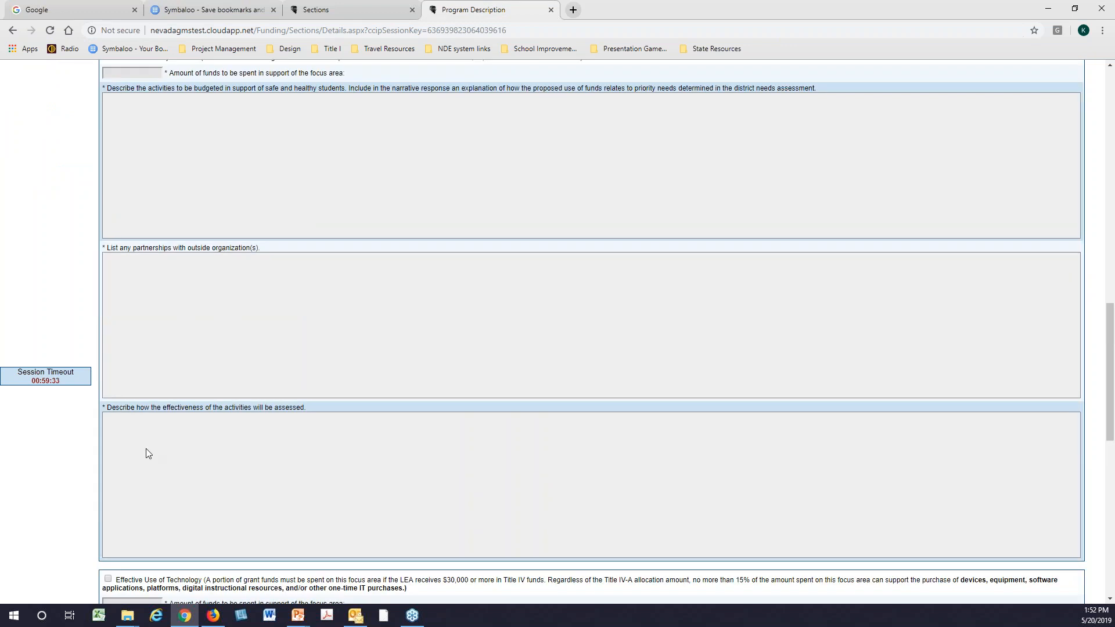
scroll(145, 453, "up", 14)
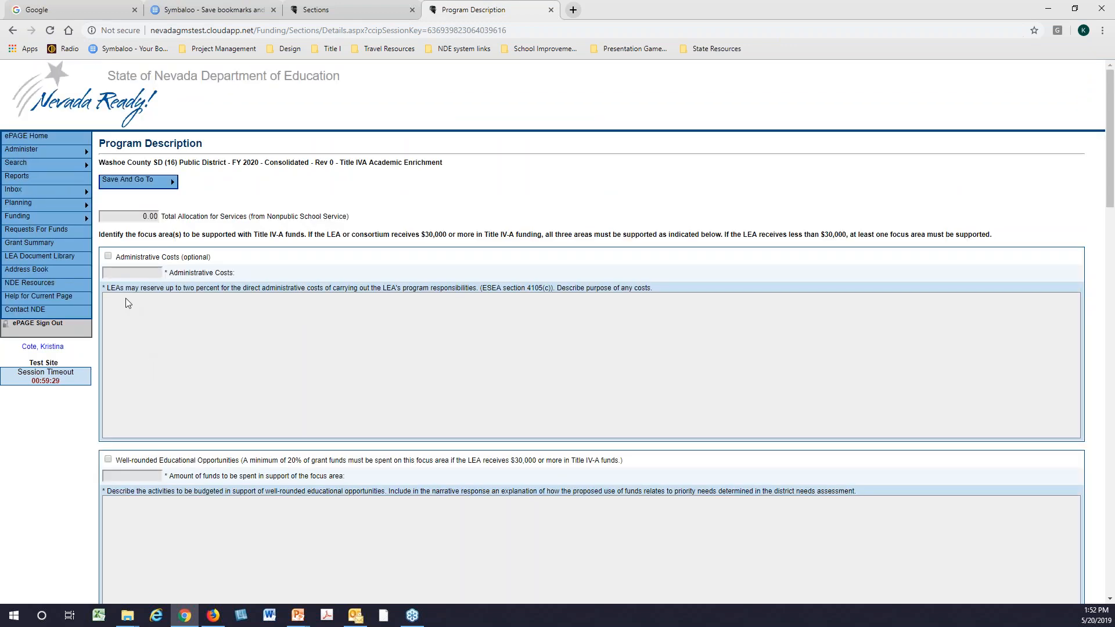
Step: Enable Administrative Costs and enter "under 30K place plan here" as the description of the costs' purpose
left_click(108, 256)
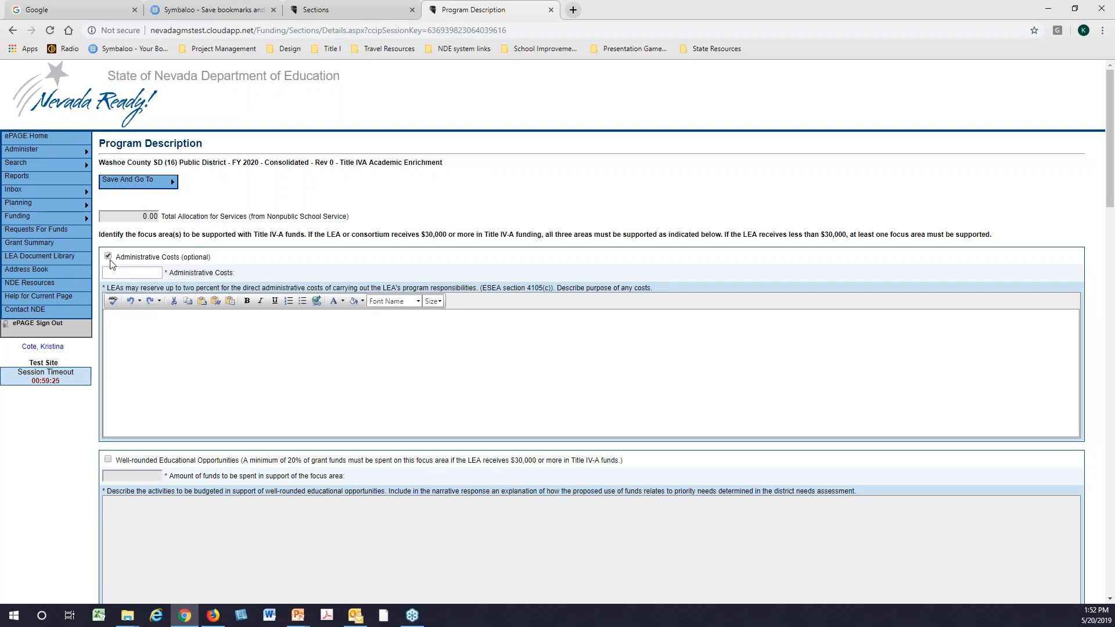
left_click(122, 328)
type("under 30K place plan here")
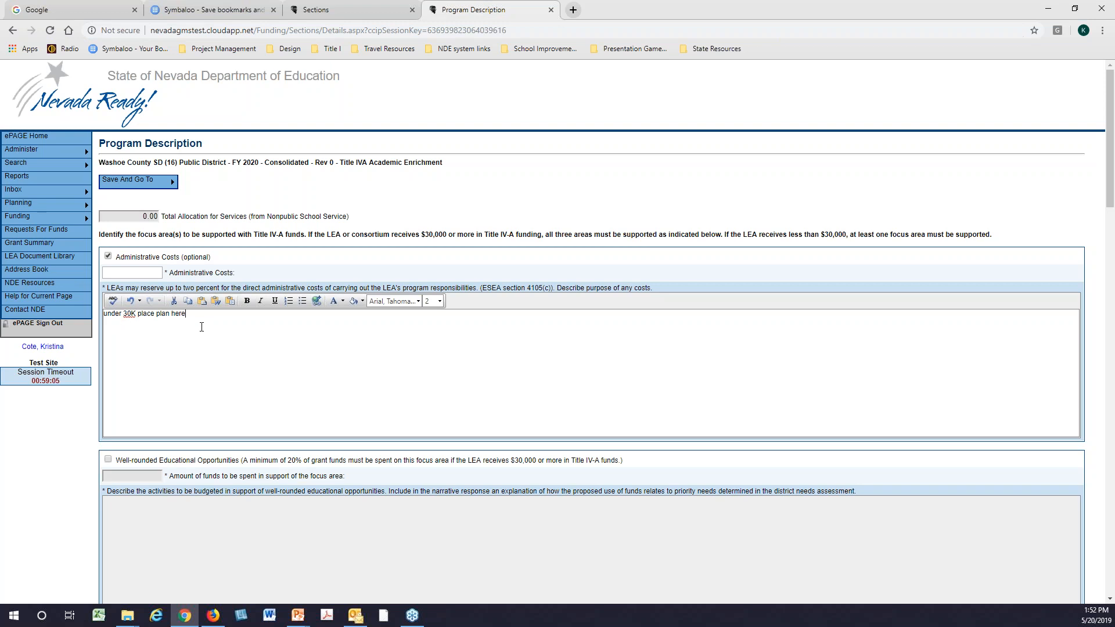
Step: Enable the Well-rounded Educational Opportunities and Safe and Healthy Students focus areas
scroll(196, 326, "down", 2)
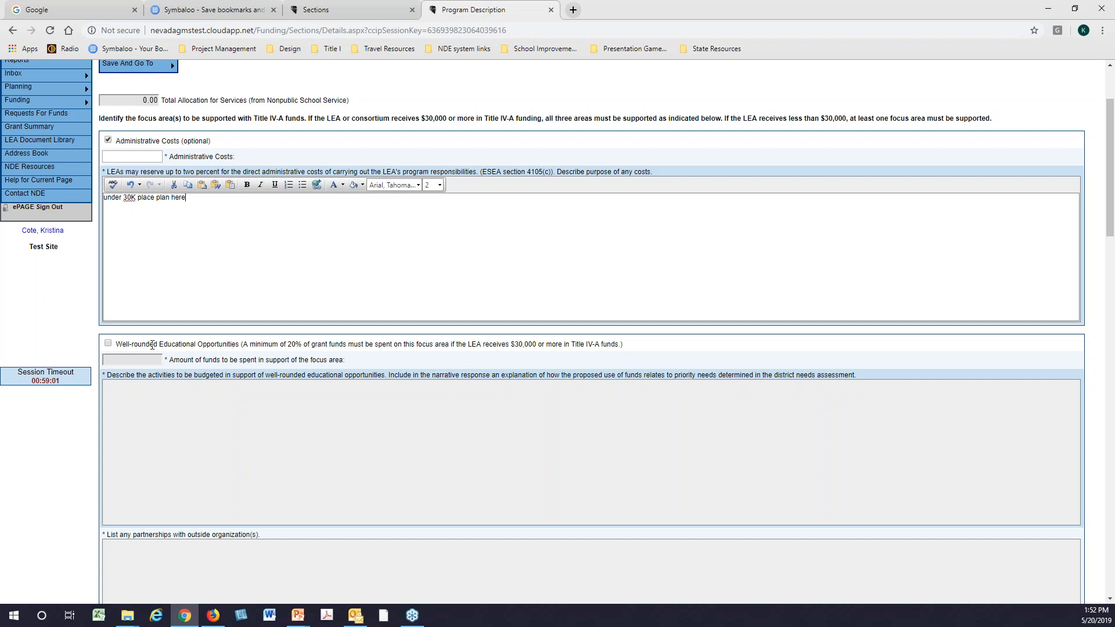
left_click(111, 344)
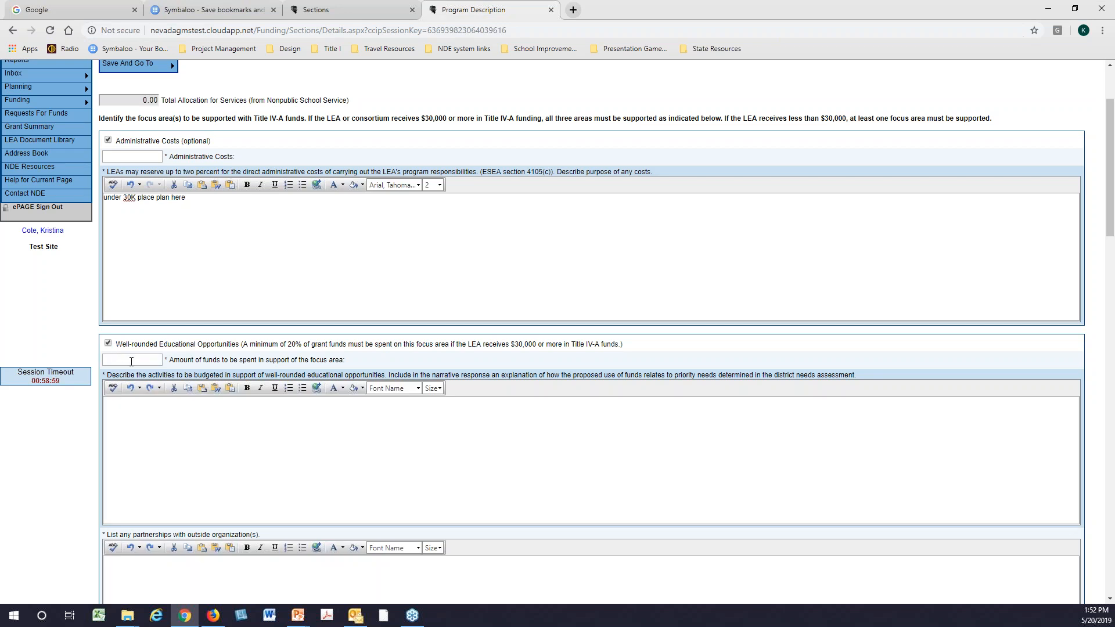
scroll(132, 361, "down", 3)
scroll(131, 360, "down", 4)
scroll(131, 361, "down", 3)
left_click(108, 286)
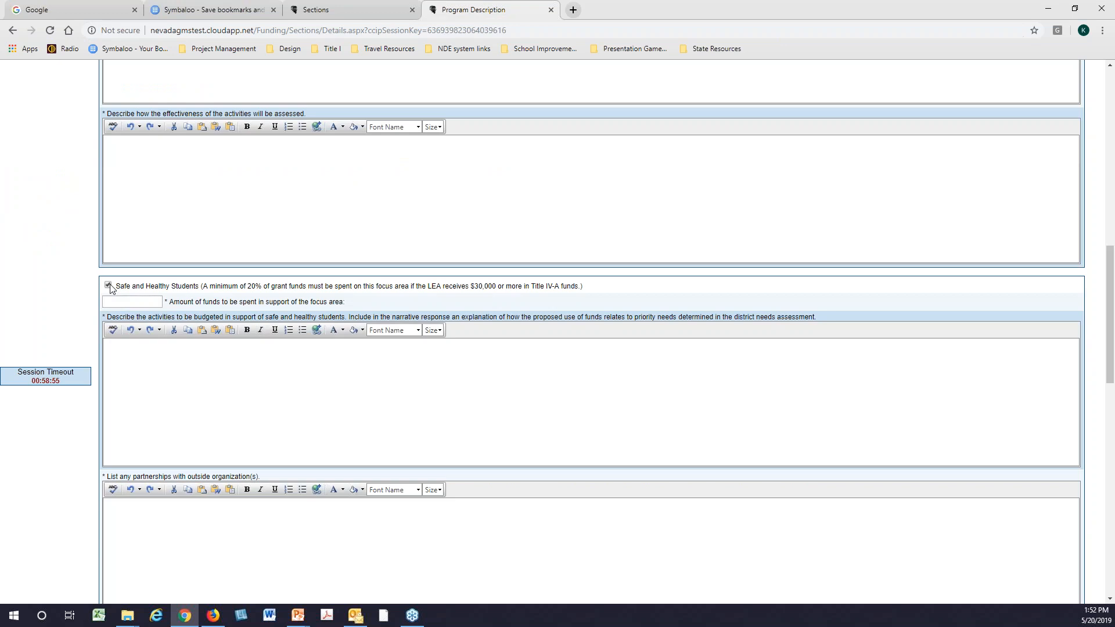
Step: Enter "40%" as the activities description for both the Well-rounded Educational Opportunities and Safe and Healthy Students focus areas
scroll(145, 302, "down", 1)
scroll(143, 303, "up", 4)
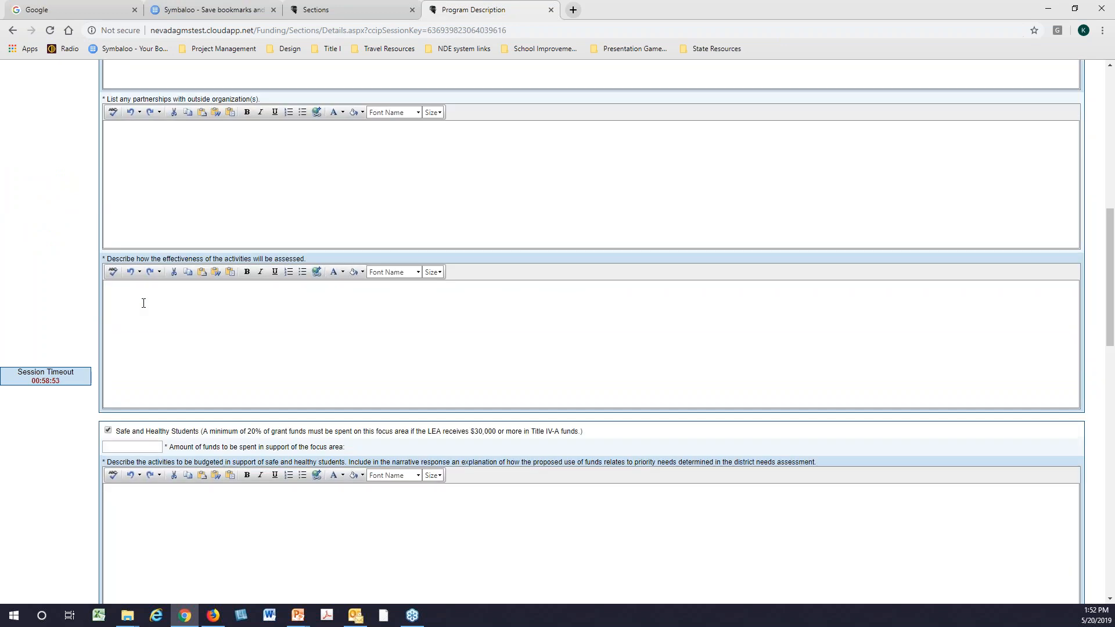
scroll(144, 304, "up", 3)
scroll(142, 304, "up", 1)
left_click(139, 251)
type("40%")
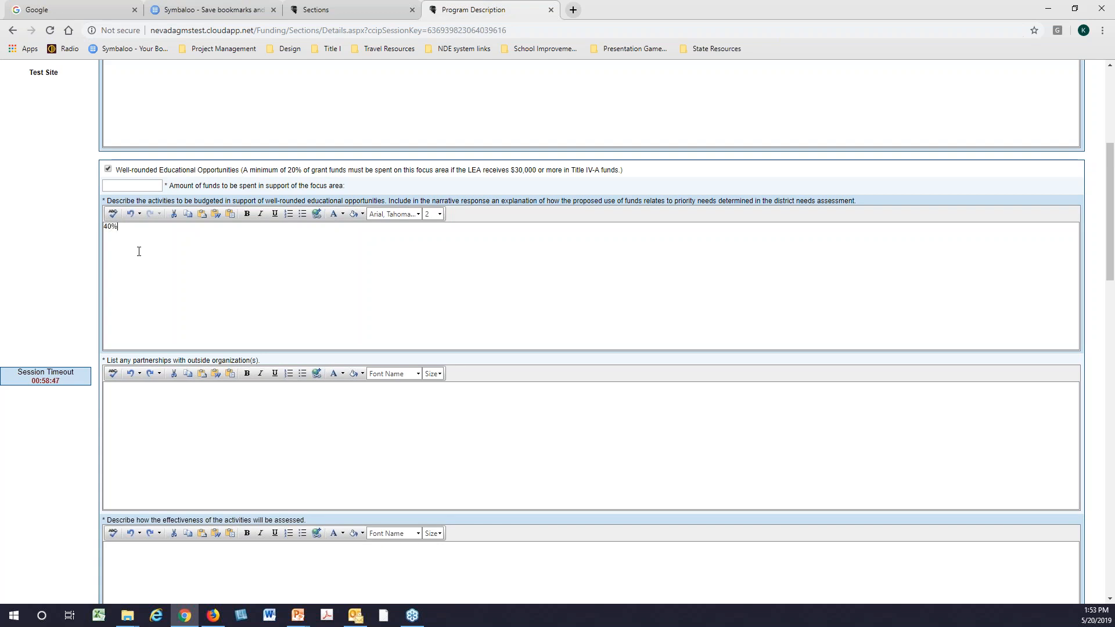
scroll(139, 251, "down", 8)
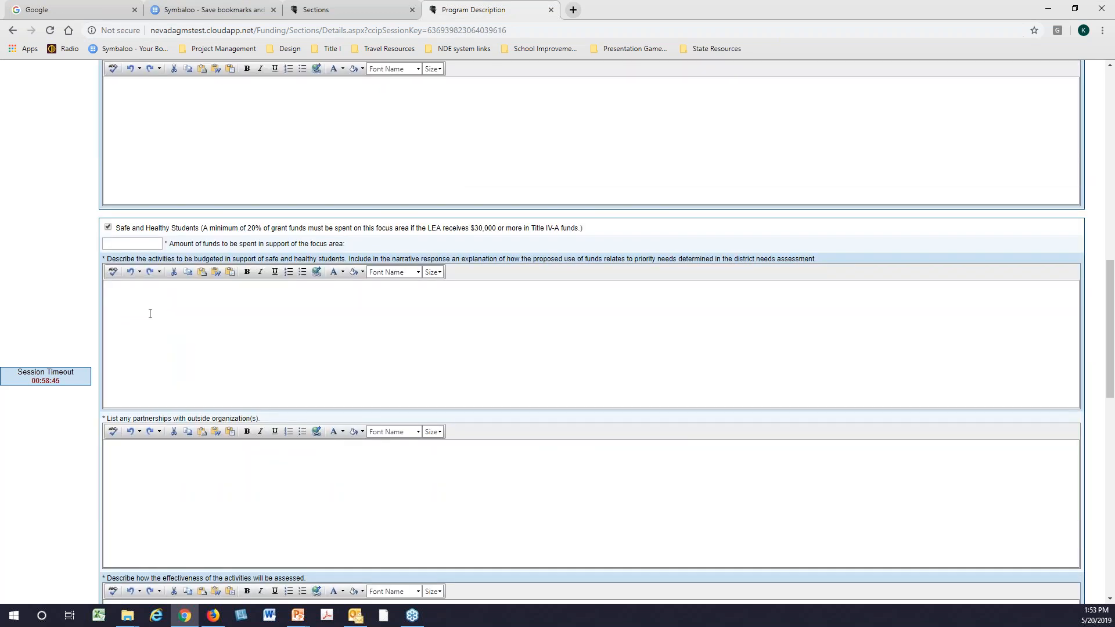
left_click(150, 314)
type("40%")
scroll(150, 313, "down", 1)
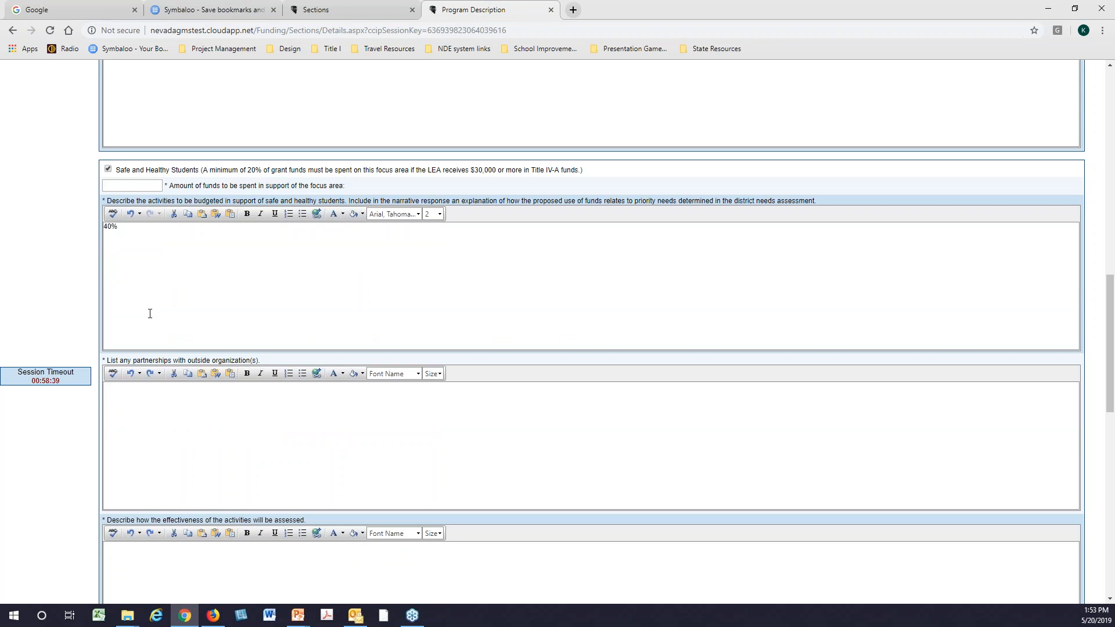
Step: Enable the Effective Use of Technology focus area and enter "Portion; only up to 15% of tech funding..." as its activities description
scroll(150, 314, "down", 6)
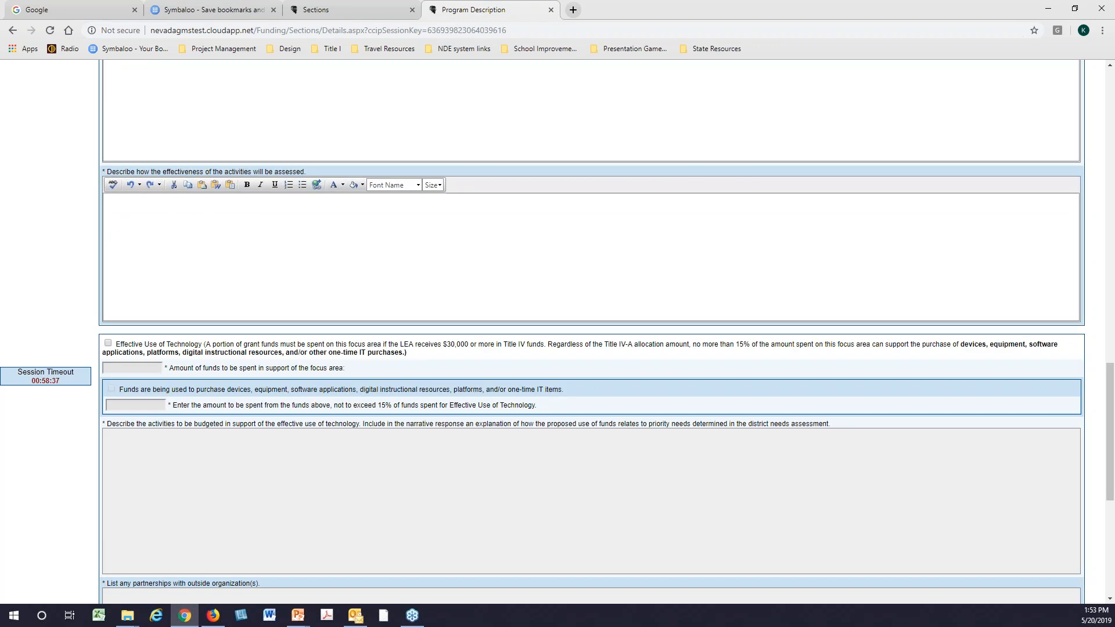
left_click(108, 343)
left_click(120, 465)
type("Portion")
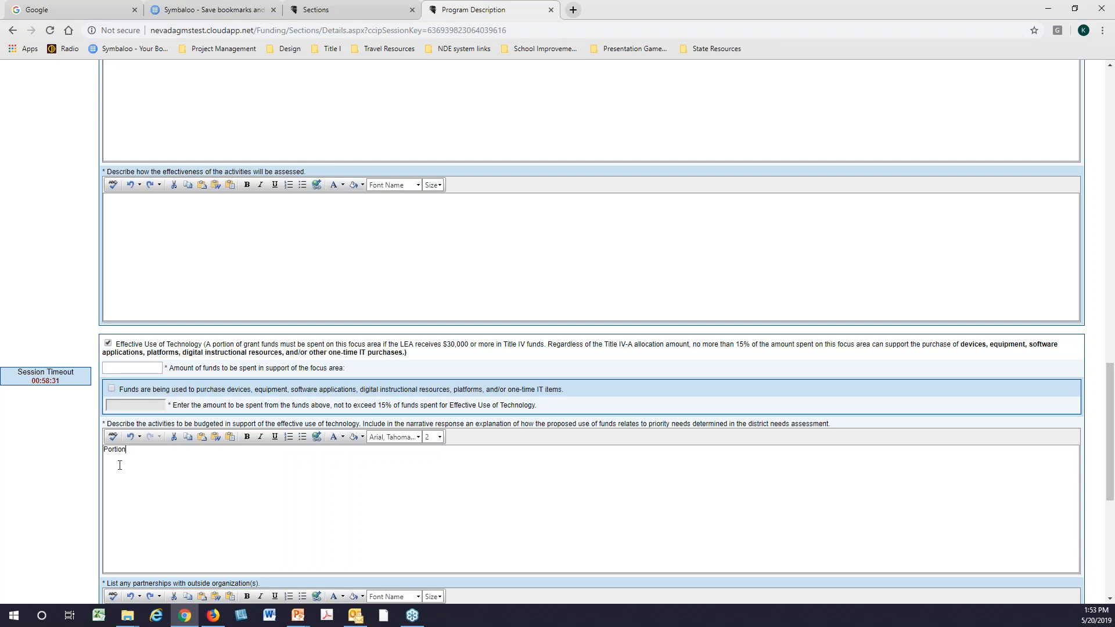
type("; onlu")
type(" up to 15% of tech funding...")
Step: Examine the Effective Use of Technology section's funding, partnership and effectiveness fields
scroll(254, 525, "down", 2)
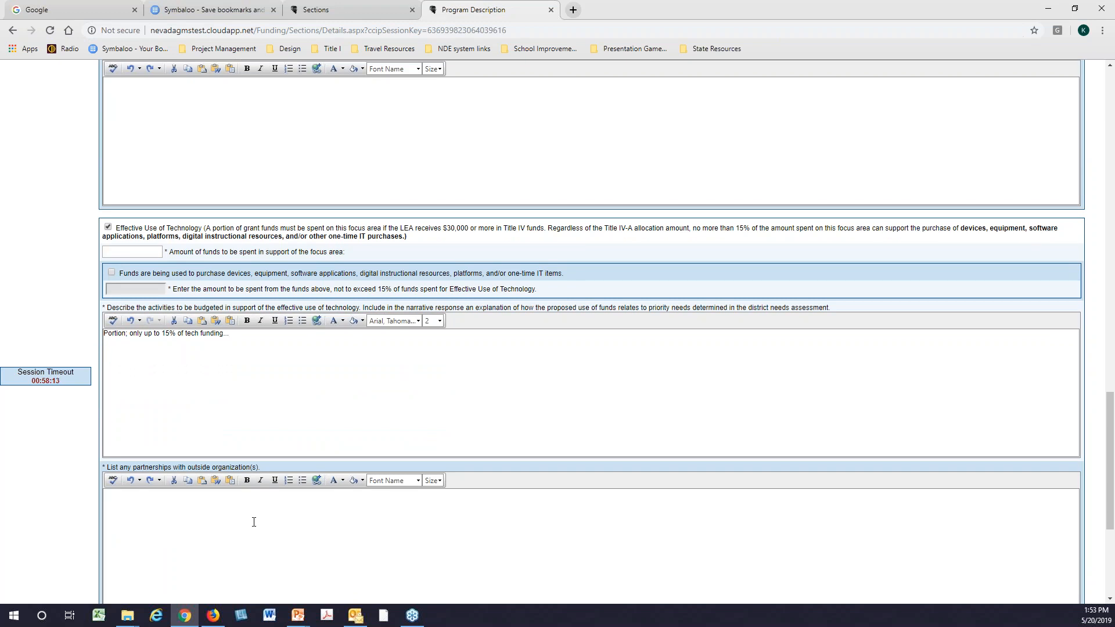
scroll(254, 522, "down", 2)
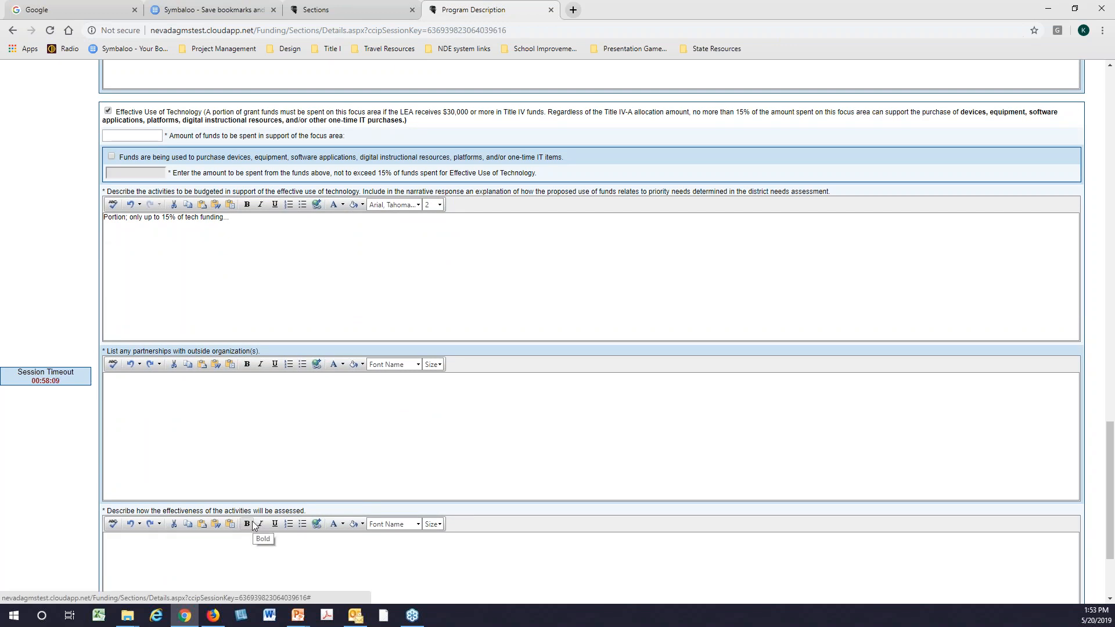
scroll(252, 525, "down", 3)
scroll(252, 525, "up", 2)
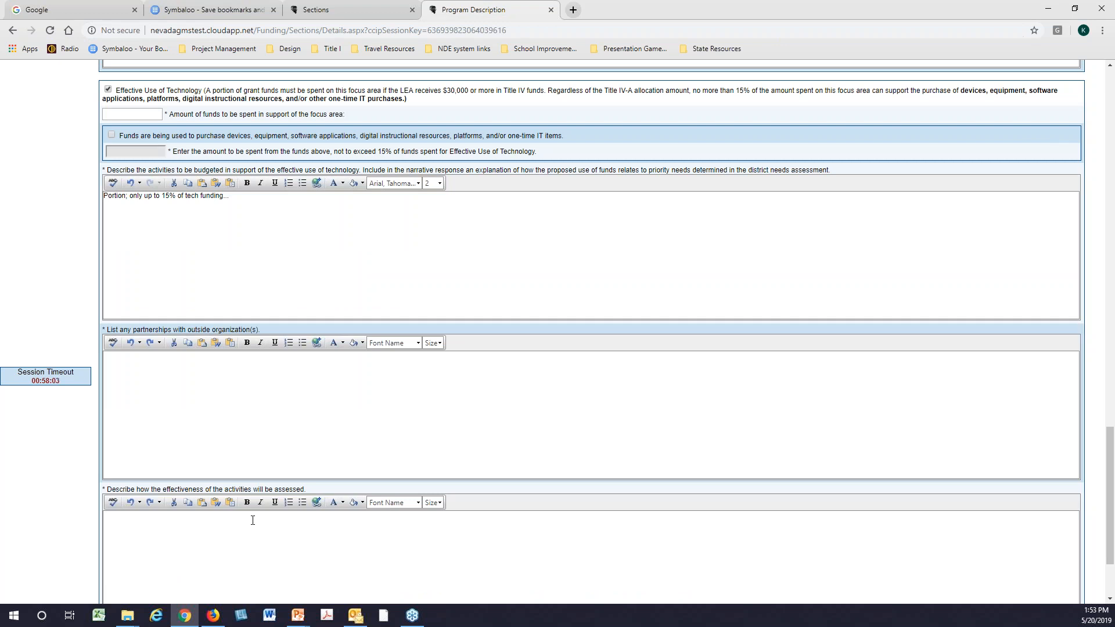
scroll(252, 521, "up", 5)
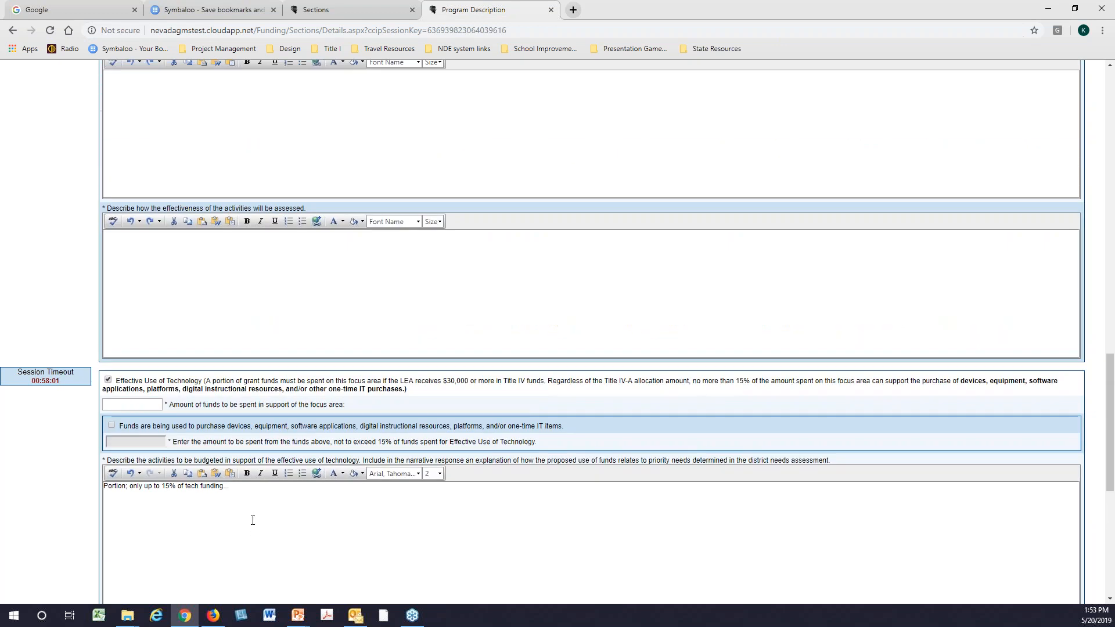
scroll(253, 520, "down", 1)
scroll(253, 520, "up", 3)
scroll(252, 520, "down", 1)
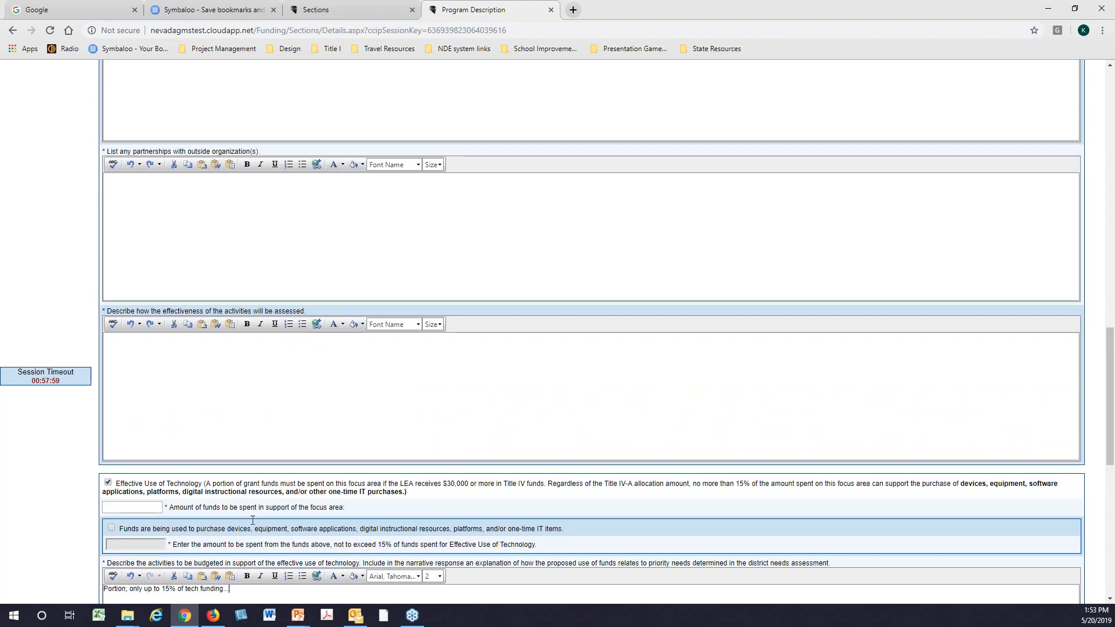
scroll(252, 521, "down", 1)
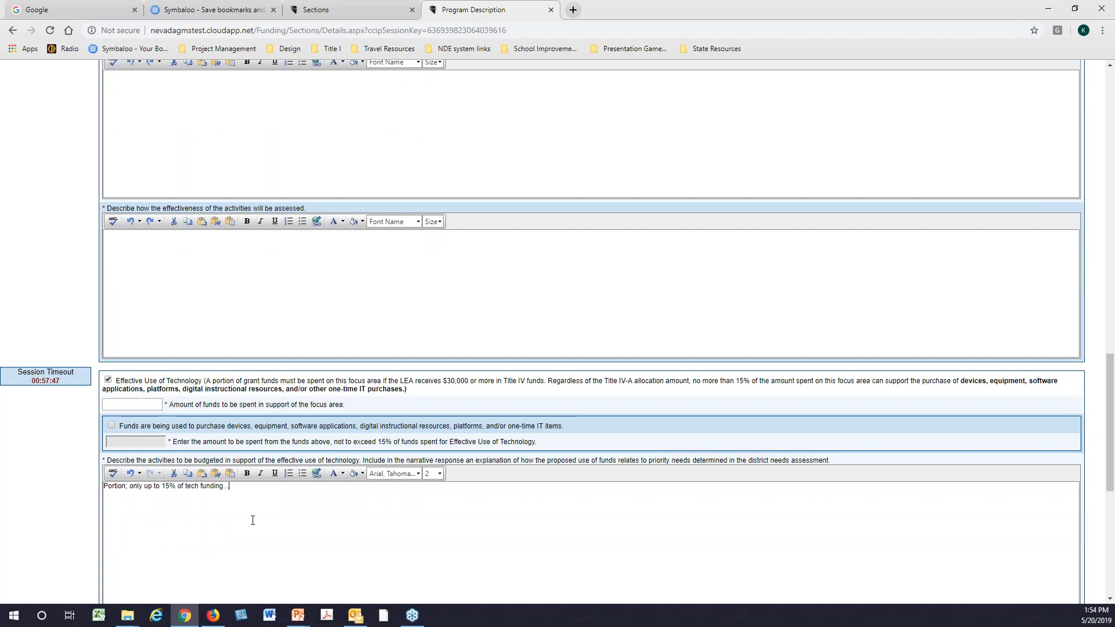
Step: Toggle the optional Administrative Costs section off and on, leaving it deselected
scroll(253, 521, "up", 10)
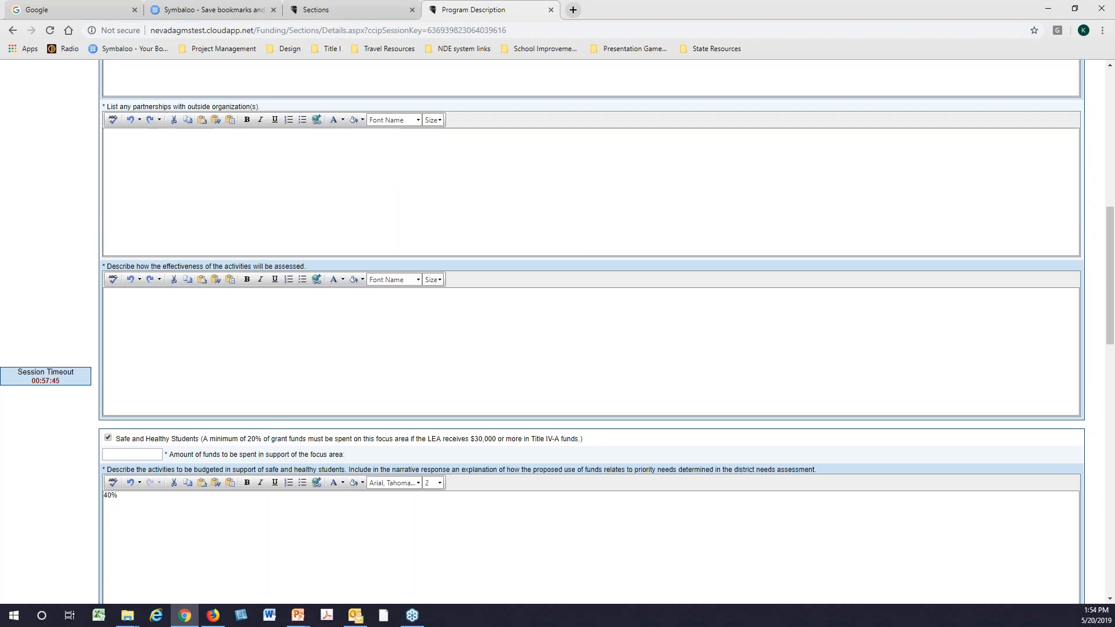
scroll(189, 343, "up", 10)
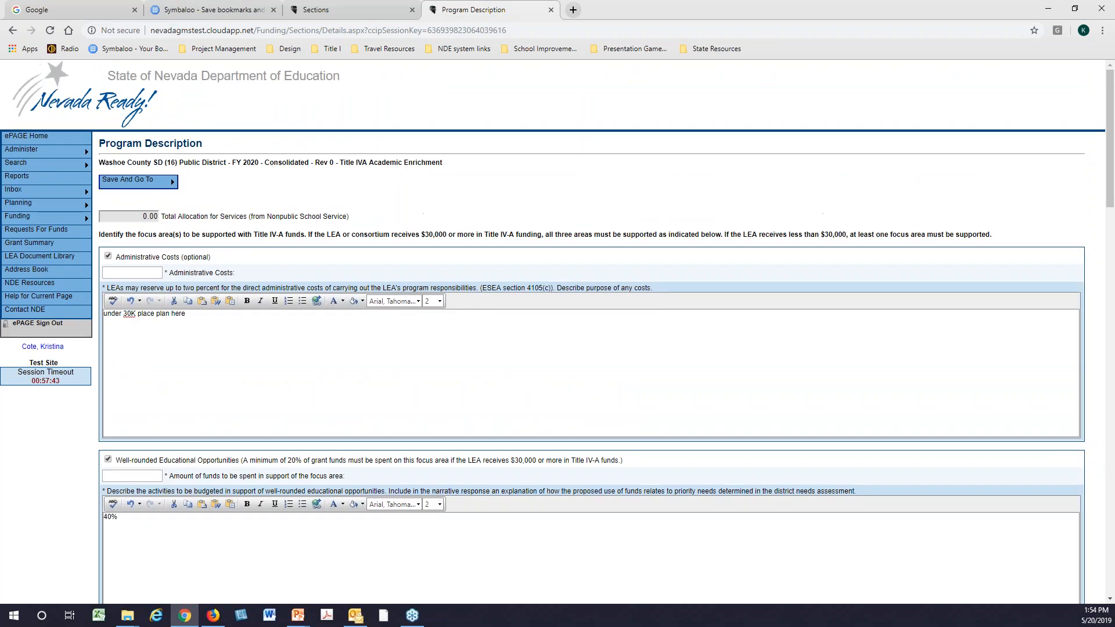
left_click(108, 257)
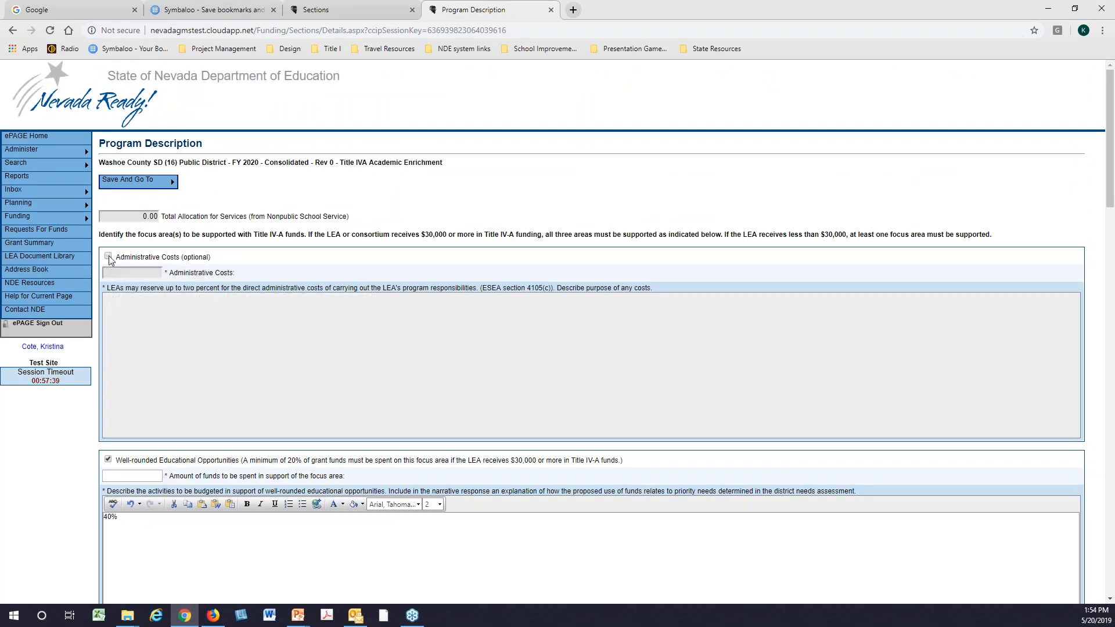
left_click(109, 257)
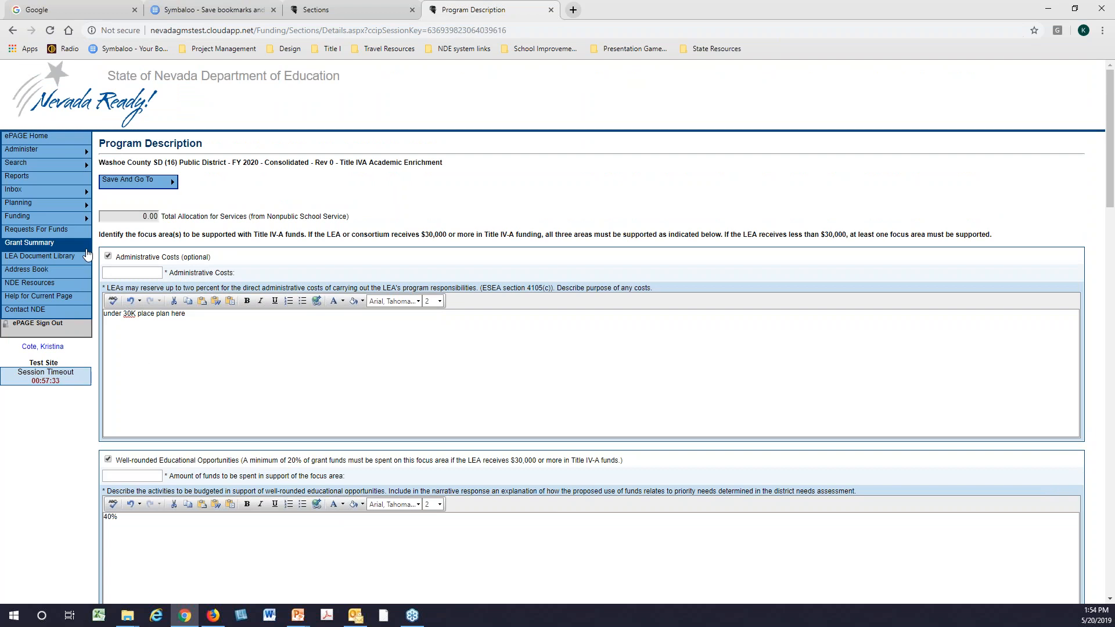
left_click(108, 257)
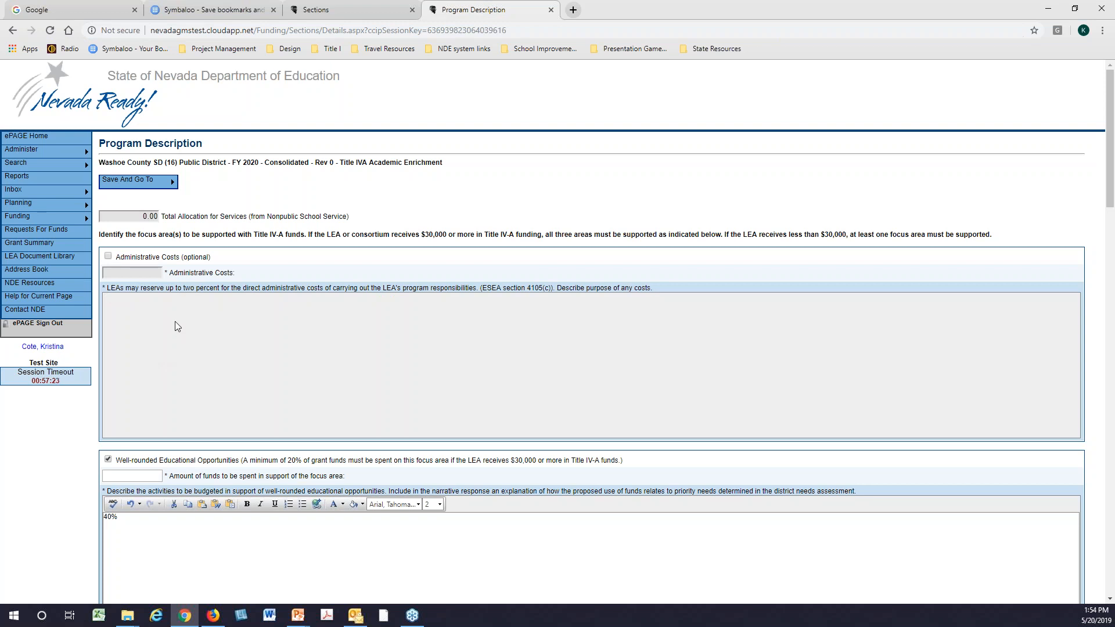
Step: Save the Program Description, return to the Sections page and open Related Documents under Title IVA Academic Enrichment
scroll(175, 321, "down", 4)
scroll(176, 322, "down", 9)
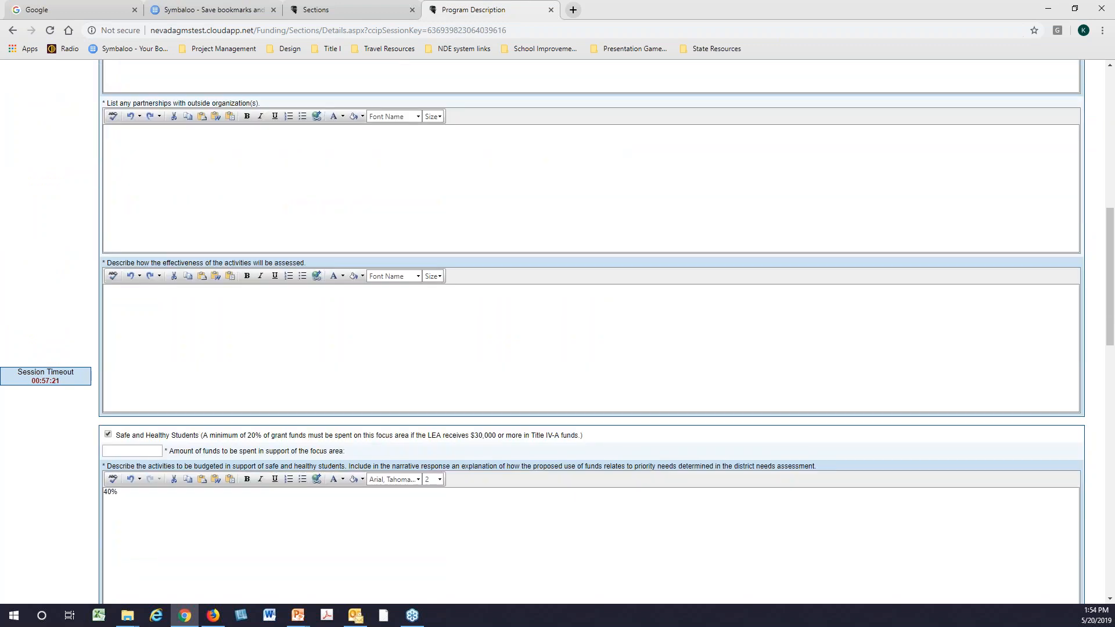
scroll(174, 320, "down", 3)
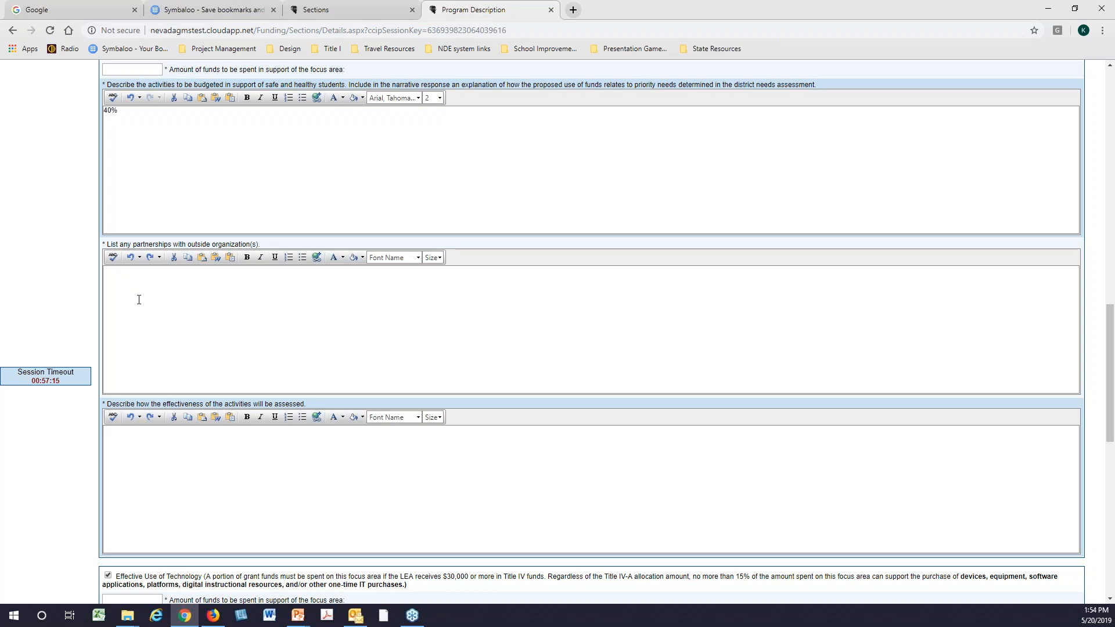
scroll(169, 453, "down", 1)
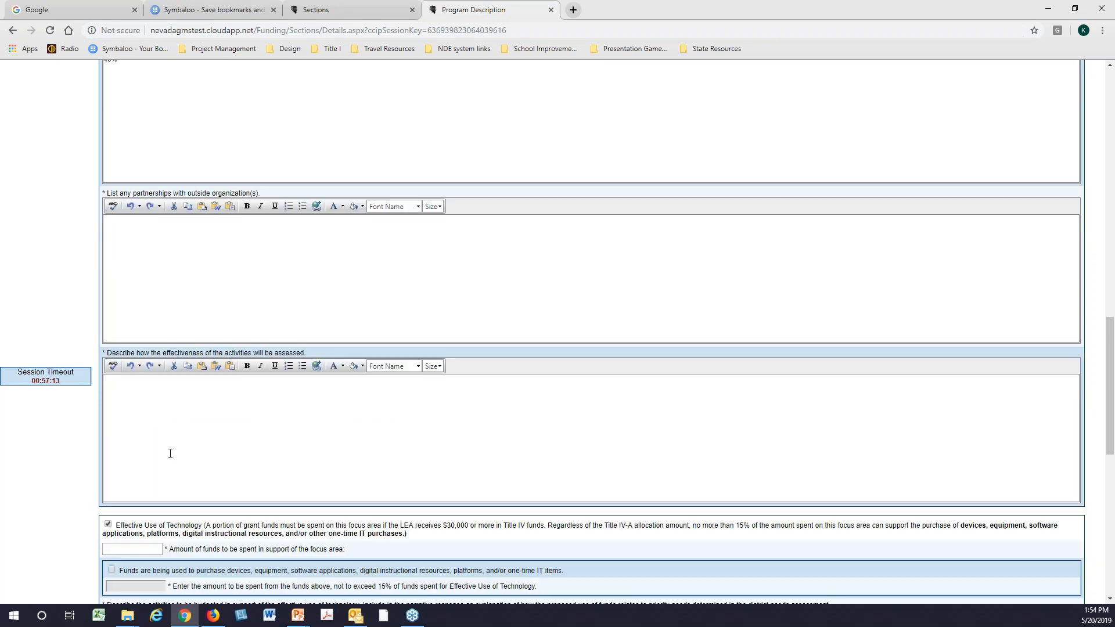
scroll(157, 397, "down", 6)
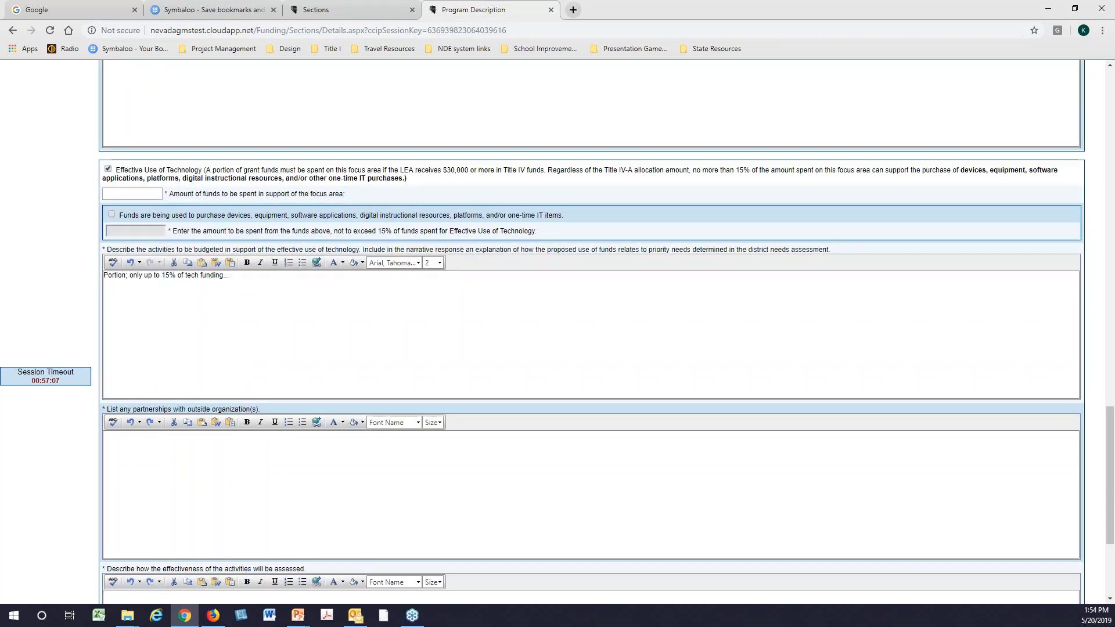
scroll(162, 378, "up", 20)
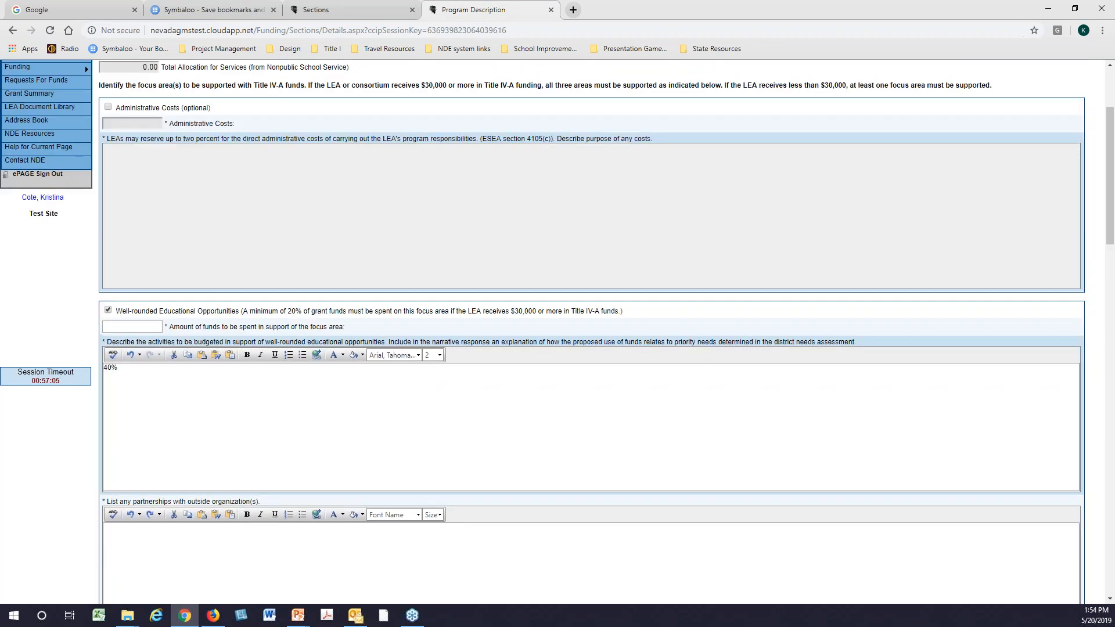
scroll(167, 339, "up", 3)
mouse_move(171, 179)
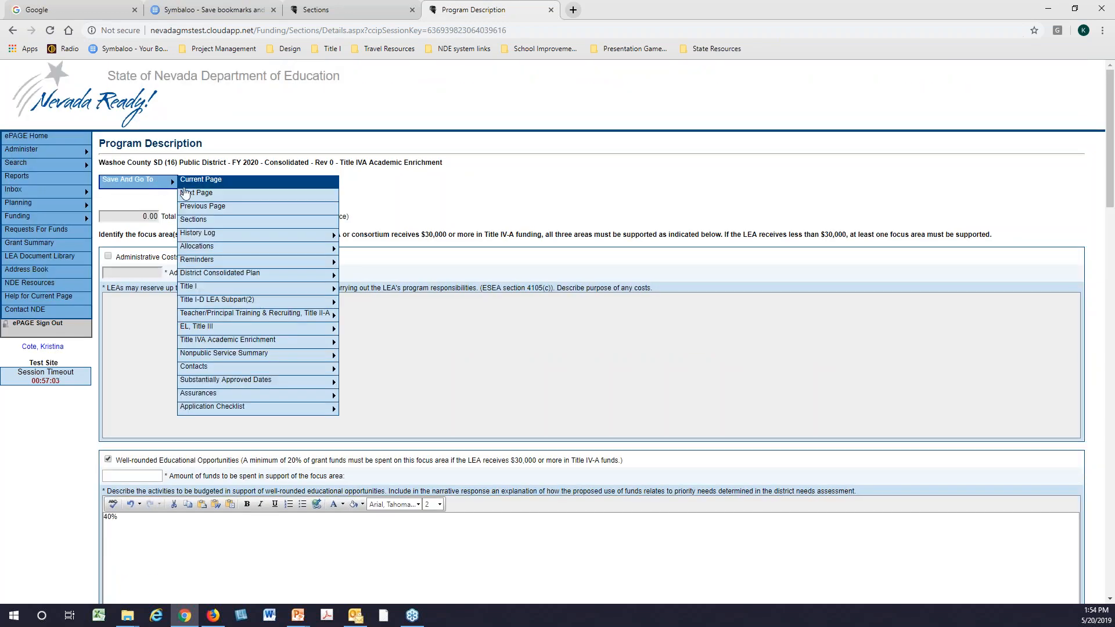
left_click(201, 221)
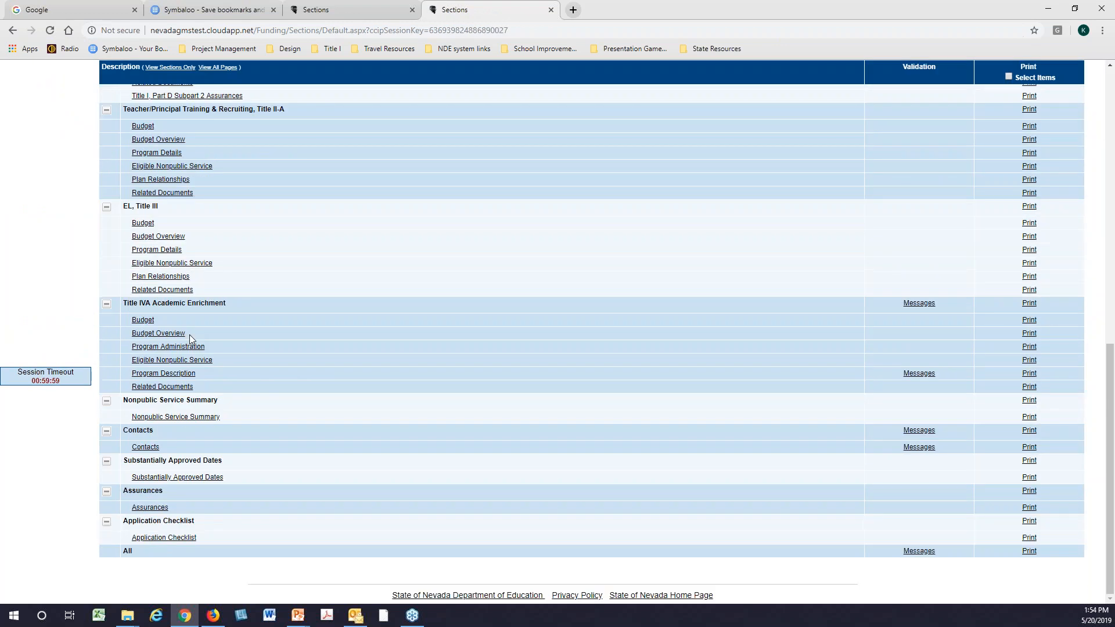
left_click(177, 388)
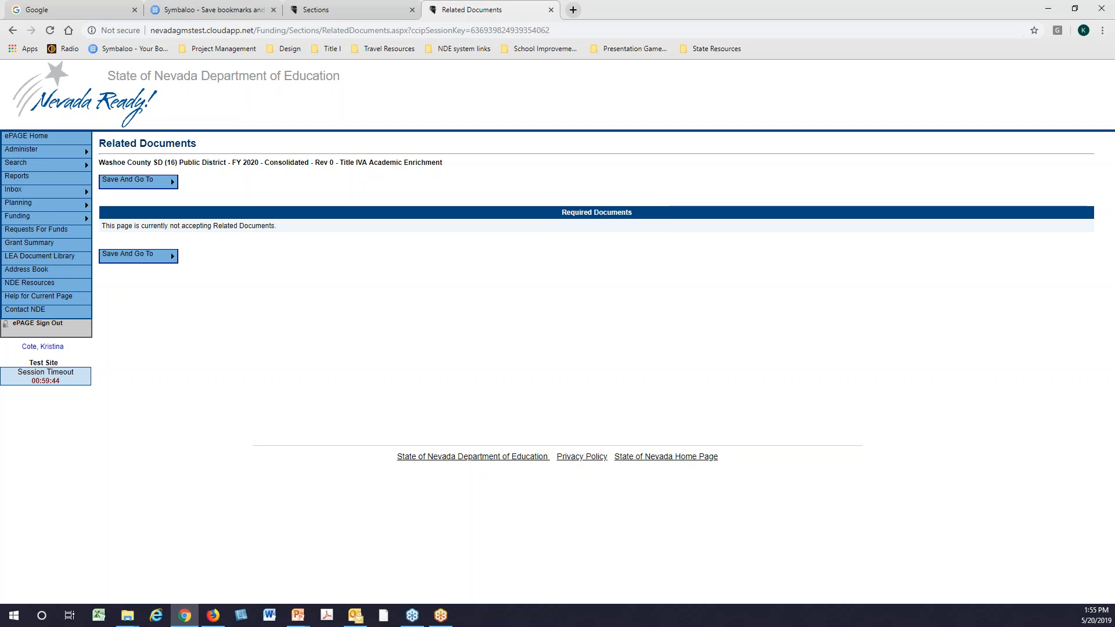
mouse_move(176, 259)
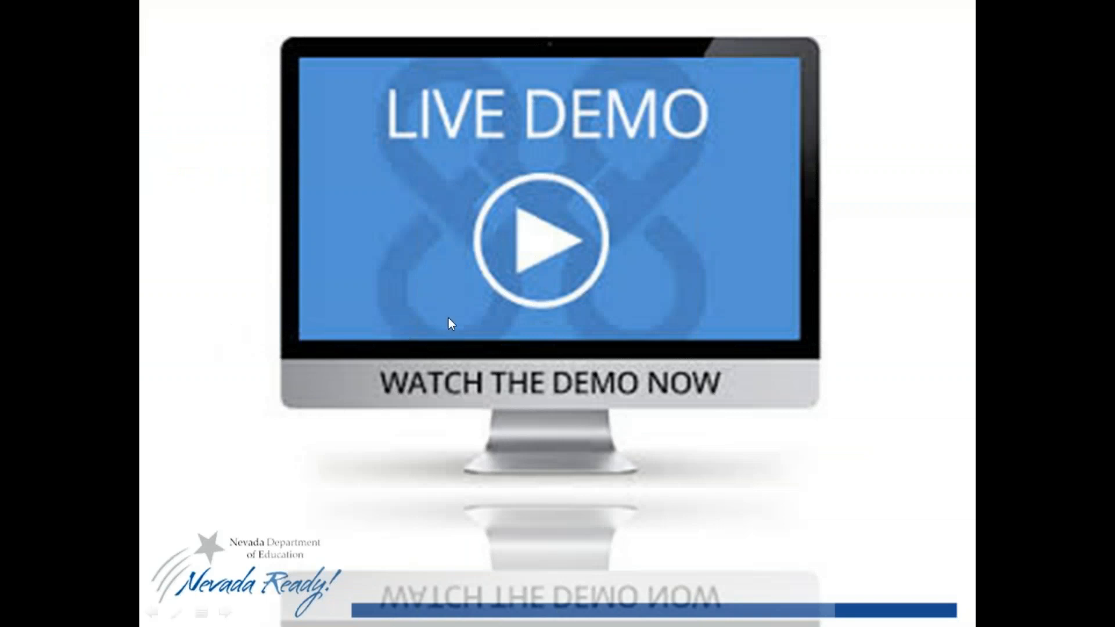
left_click(297, 367)
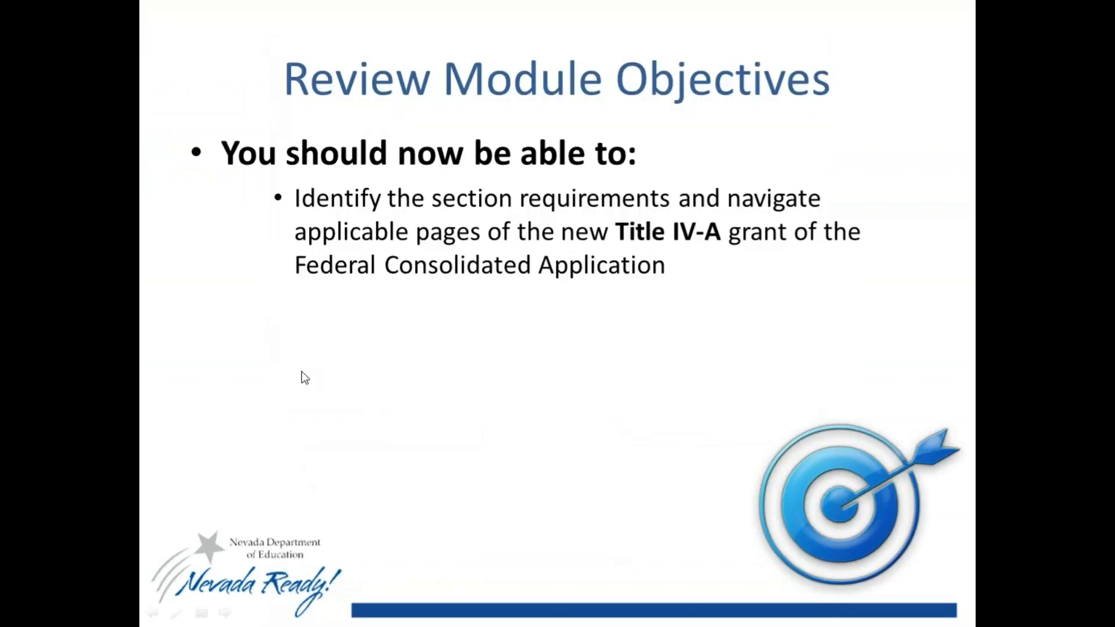